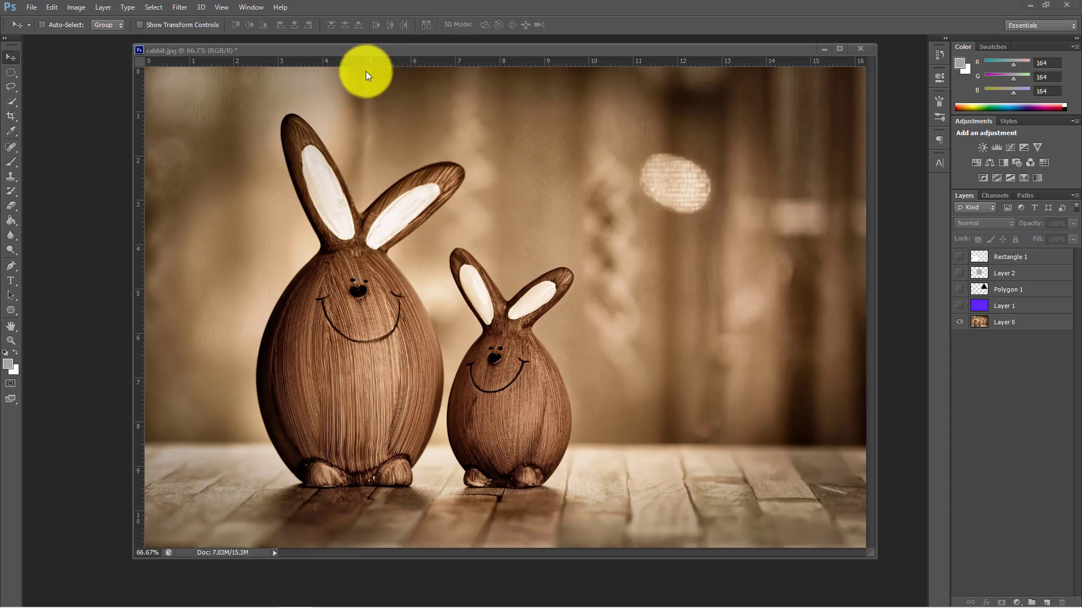
Open the File menu and dismiss it without choosing a command.
left_click(26, 8)
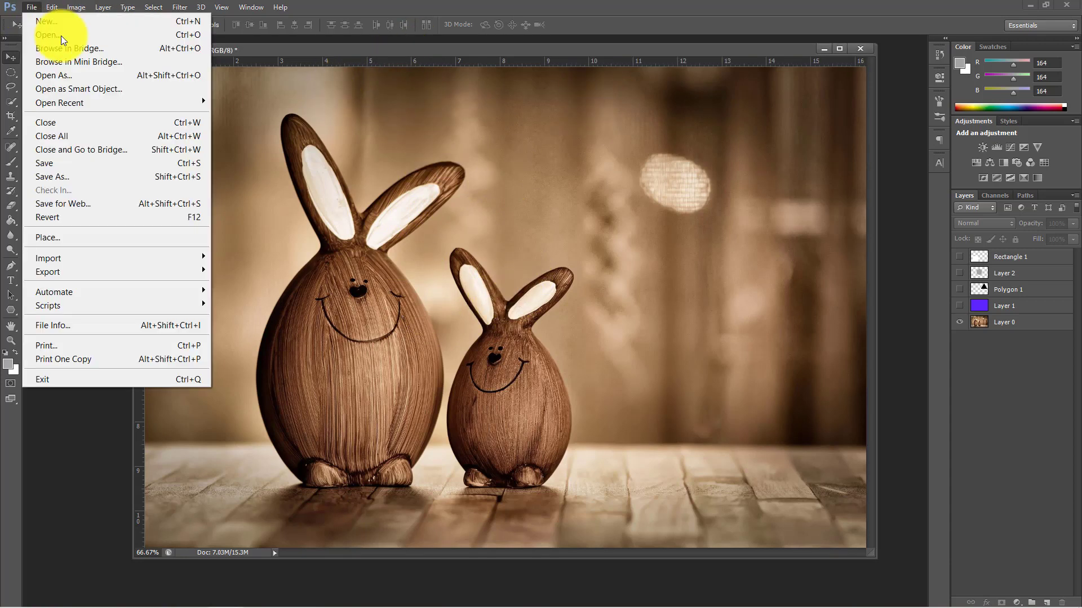
key("Escape")
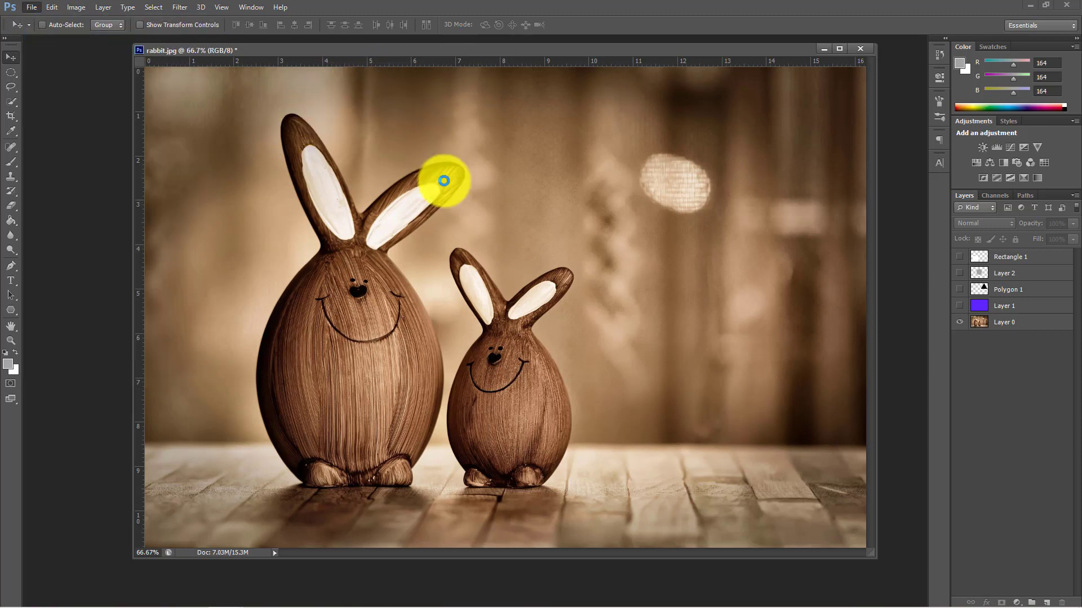
left_click(444, 180)
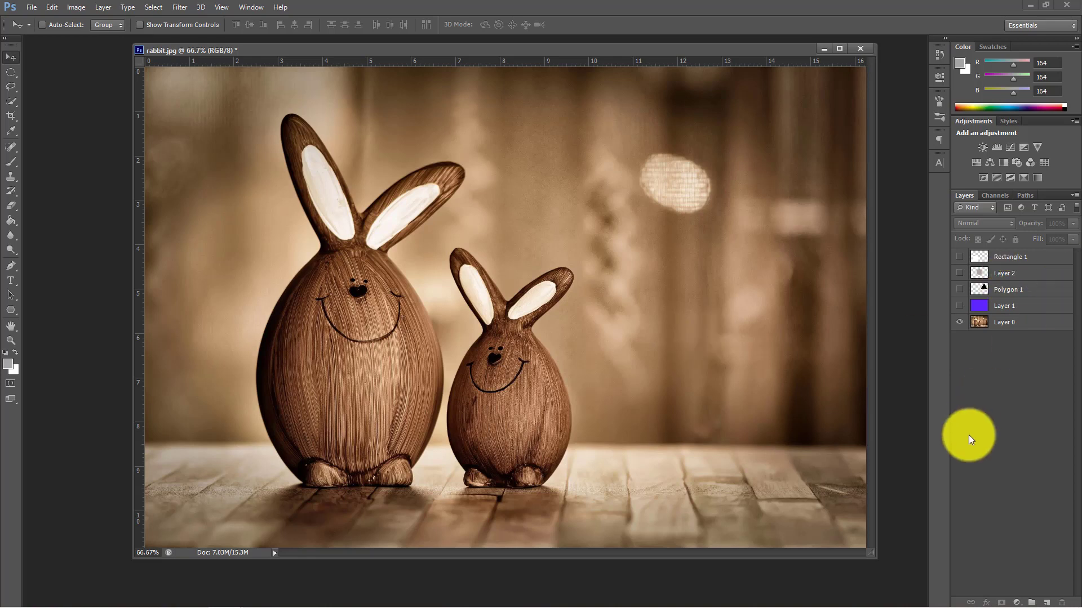
Show, hide, then re-show Layer 1 so its purple fill covers the rabbit photo.
left_click(959, 311)
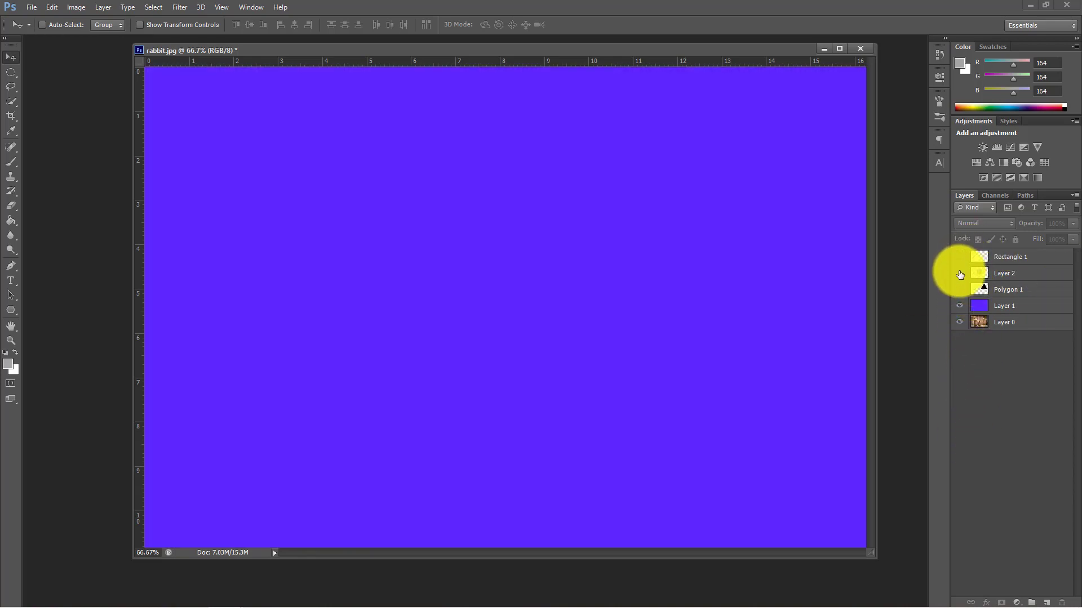
left_click(961, 306)
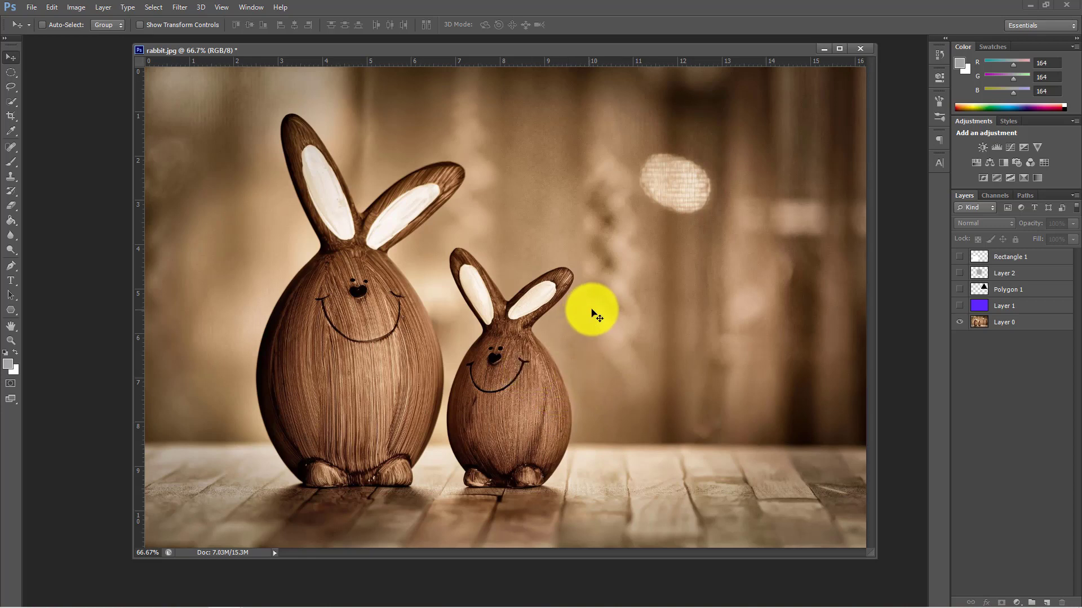
left_click(961, 306)
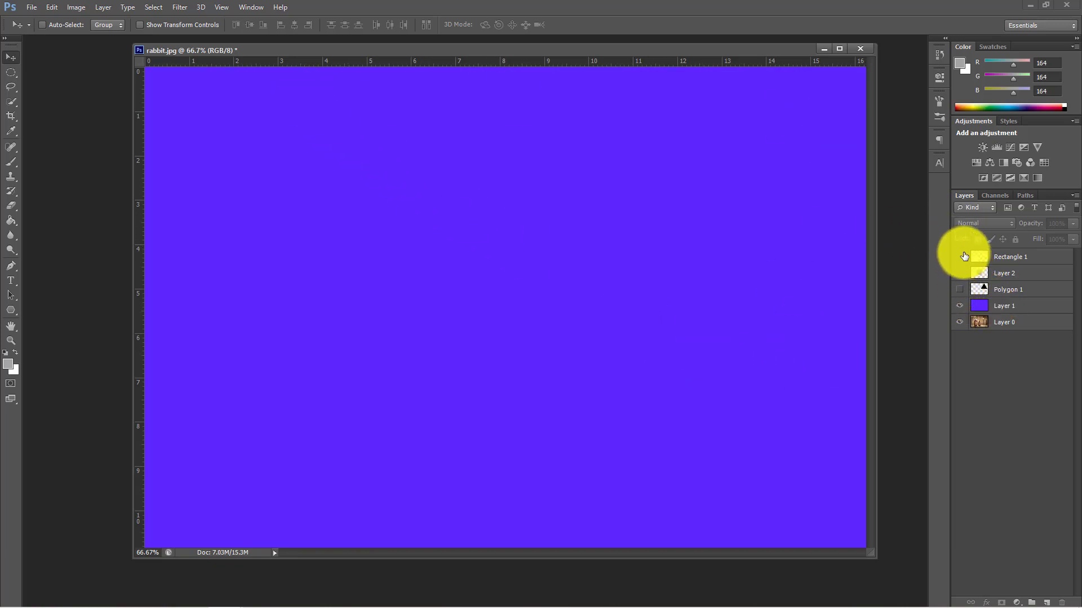
Turn on Rectangle 1's visibility to show the white square over the purple fill.
left_click(963, 256)
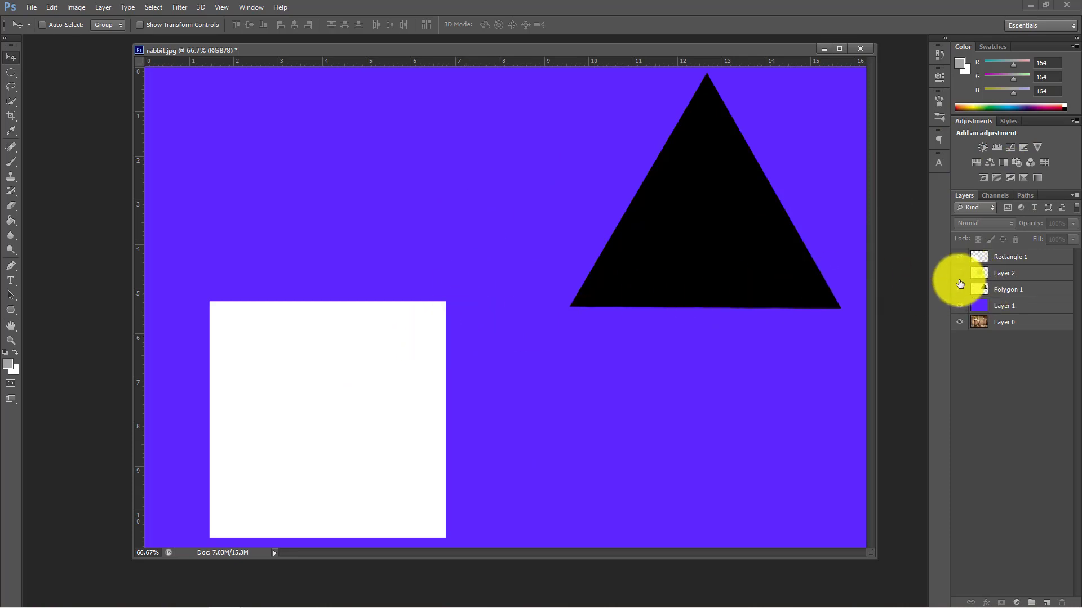
Turn on Layer 2's visibility to show its grey circle.
left_click(959, 275)
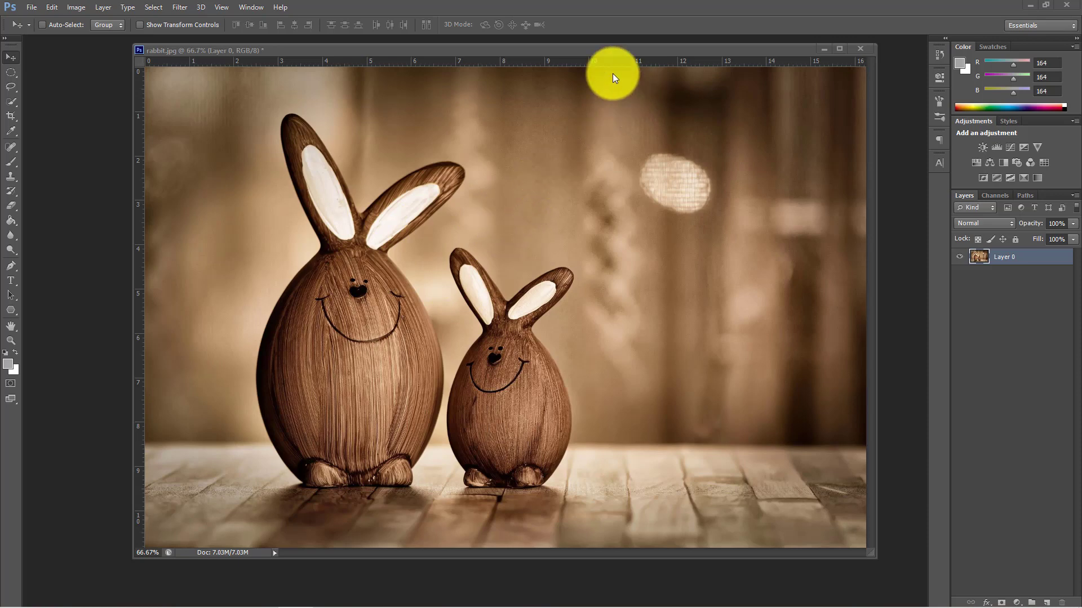
Drag the rabbit.jpg window up into the tab bar to dock it.
mouse_move(605, 54)
left_mouse_down()
mouse_move(594, 59)
mouse_move(600, 40)
left_mouse_up()
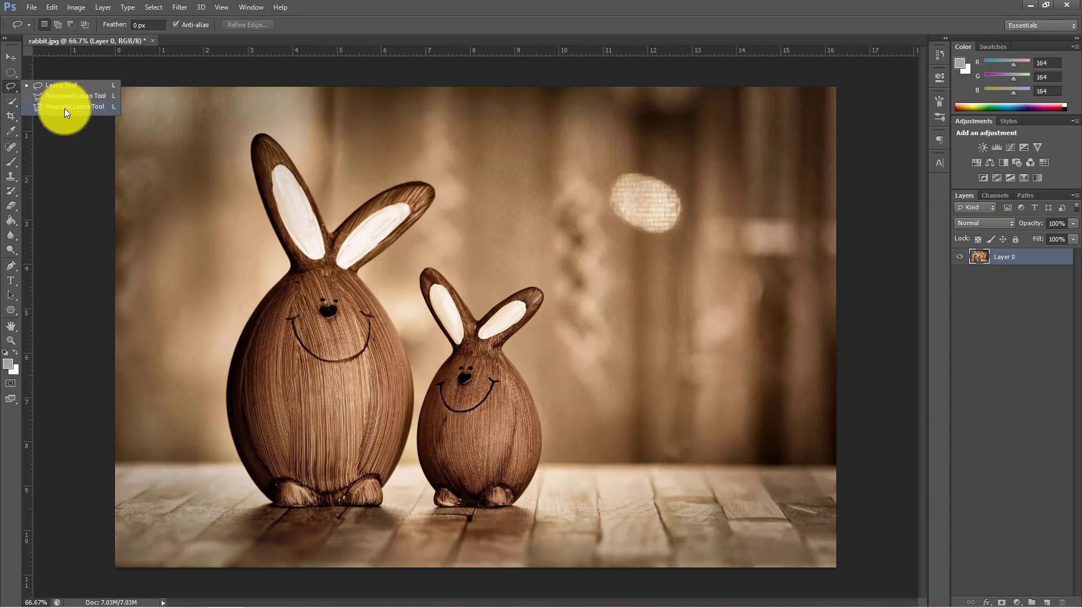
Switch from the Magnetic Lasso to the Quick Selection Tool.
left_click(64, 106)
left_click(16, 105)
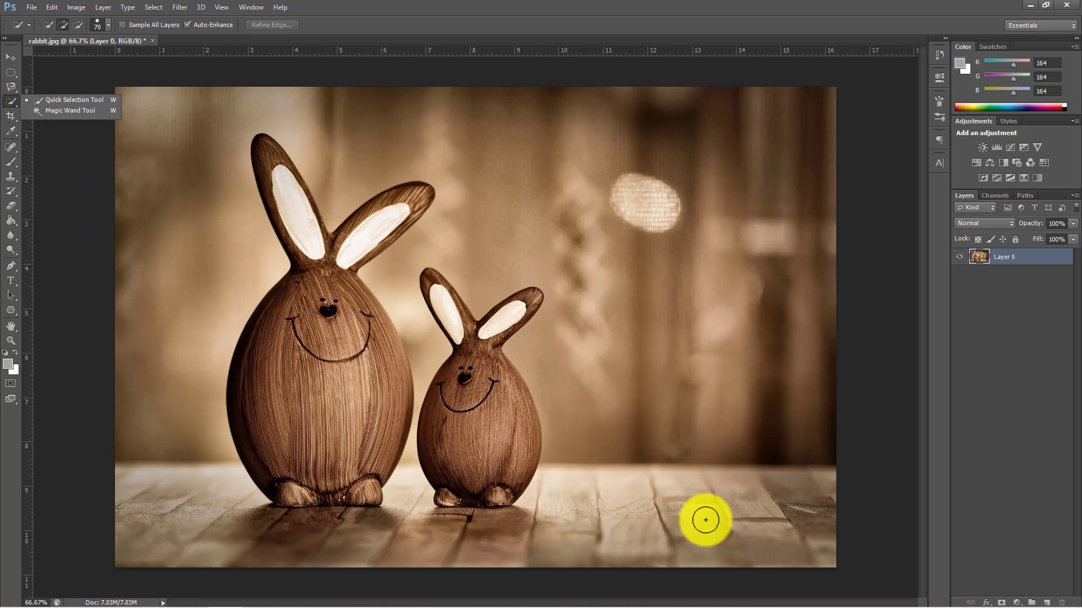
left_click(11, 85)
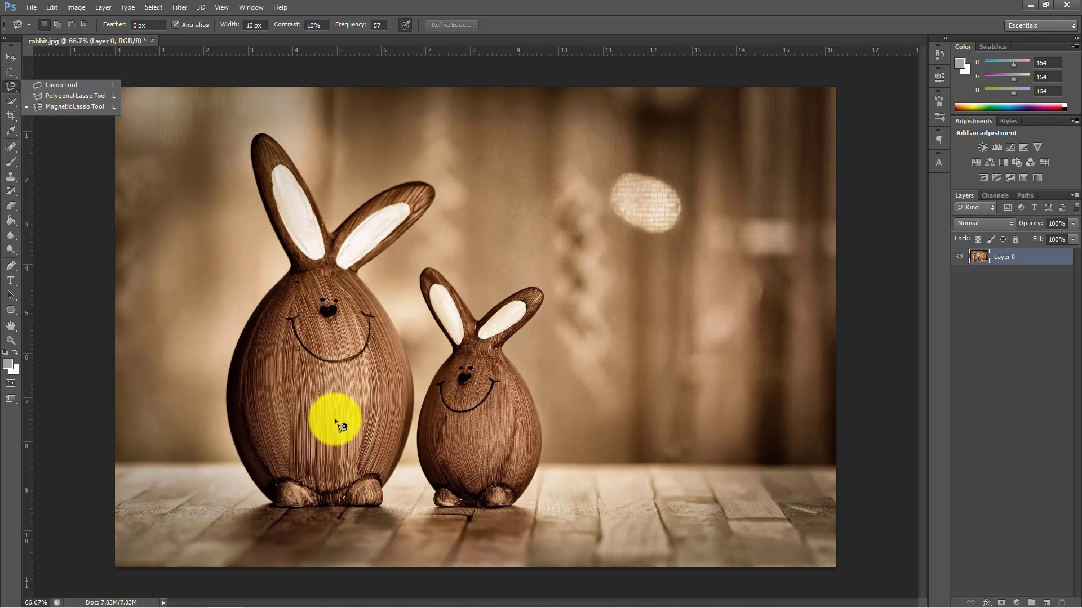
left_click(13, 100)
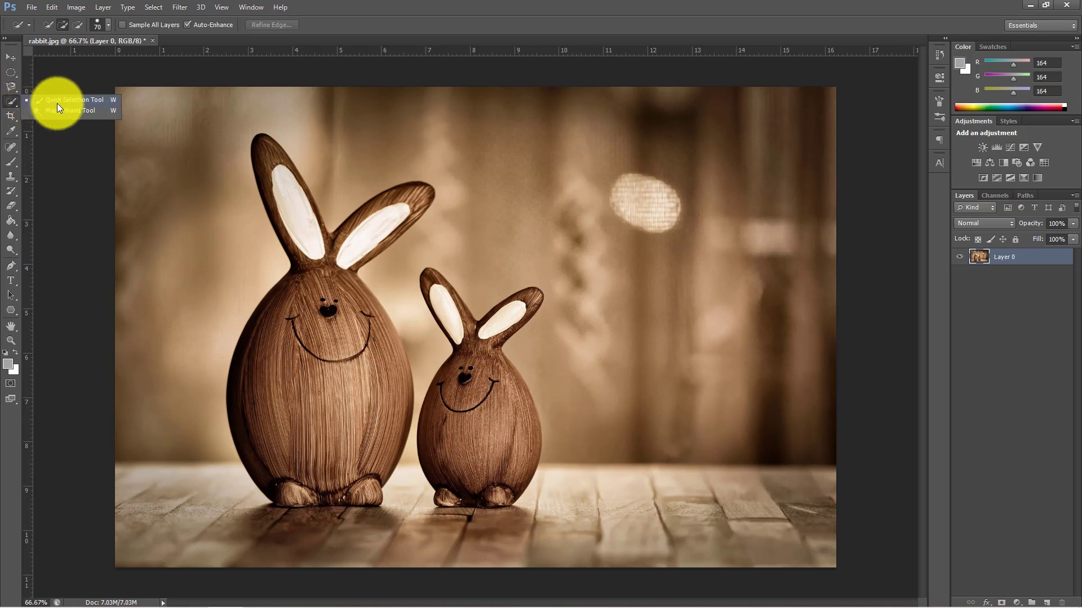
left_click(56, 103)
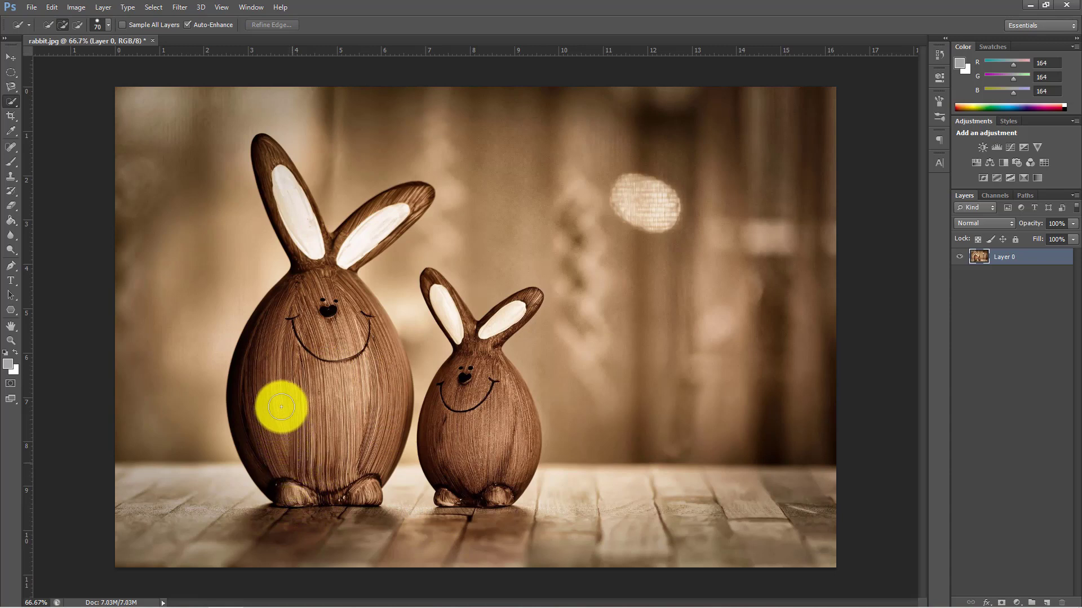
Brush Quick Selection over the big rabbit from its body up through head and ears.
mouse_move(285, 356)
left_mouse_down()
mouse_move(282, 323)
mouse_move(307, 306)
mouse_move(324, 269)
mouse_move(288, 198)
mouse_move(343, 248)
mouse_move(388, 216)
mouse_move(326, 272)
mouse_move(340, 369)
mouse_move(387, 388)
mouse_move(357, 475)
mouse_move(341, 477)
left_mouse_up()
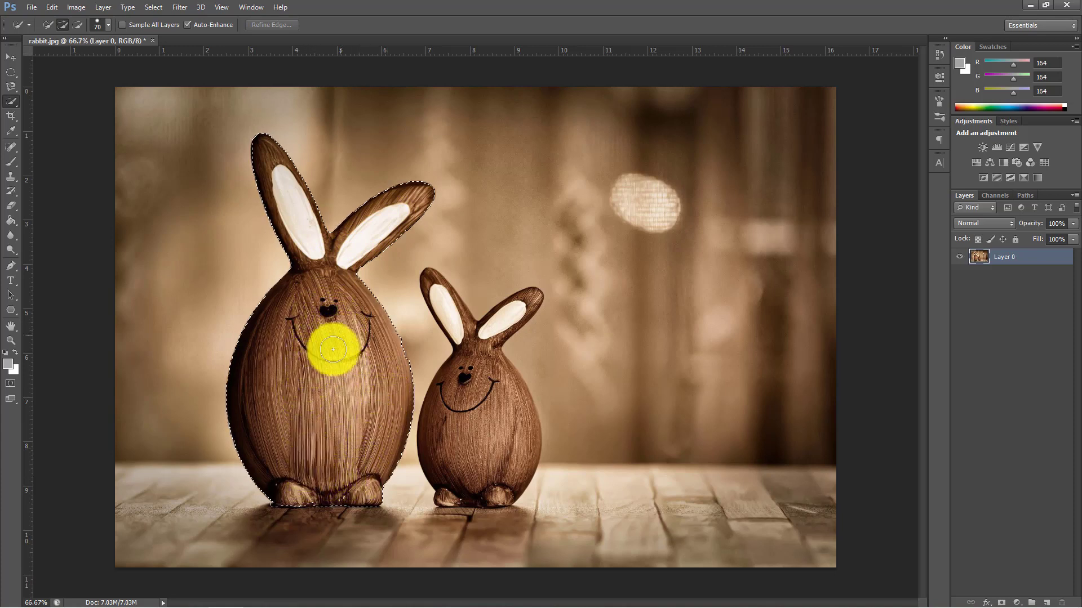
left_click(328, 373)
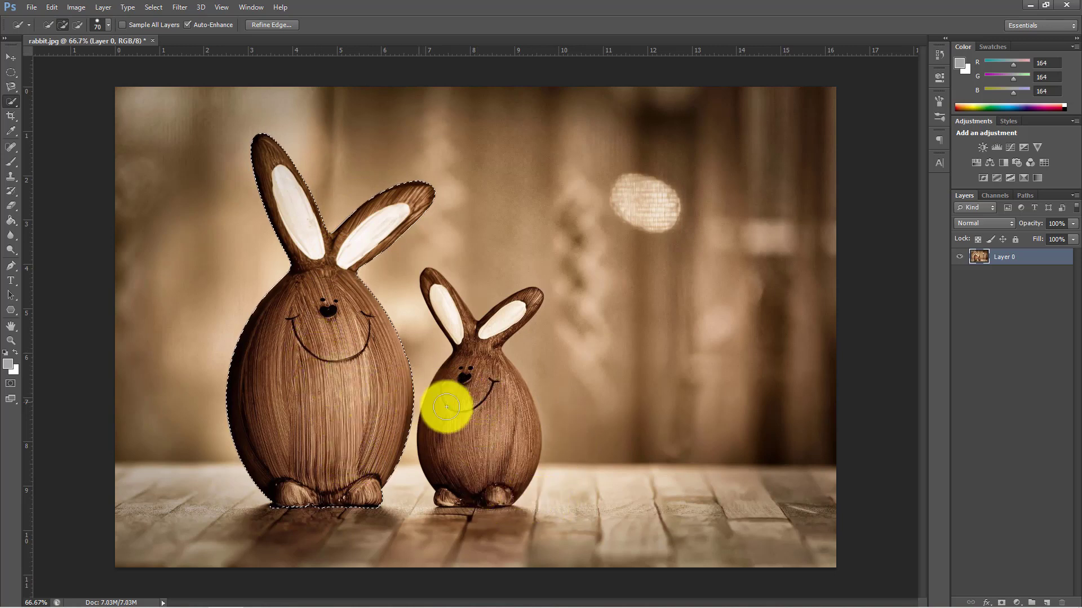
Add the small rabbit's body, belly and ears to the selection, trimming the strip between rabbits.
mouse_move(446, 407)
left_mouse_down()
mouse_move(476, 388)
mouse_move(479, 331)
mouse_move(502, 321)
mouse_move(459, 331)
mouse_move(449, 317)
mouse_move(466, 406)
left_mouse_up()
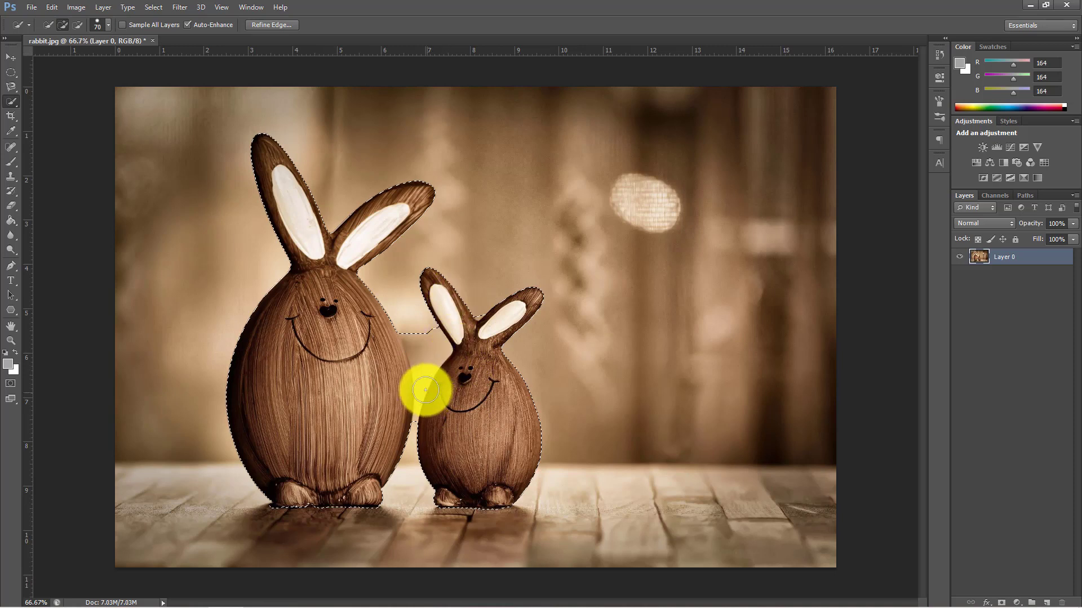
mouse_move(425, 386)
left_mouse_down()
mouse_move(417, 320)
mouse_move(443, 383)
mouse_move(471, 326)
mouse_move(454, 379)
mouse_move(645, 386)
mouse_move(553, 409)
left_mouse_up()
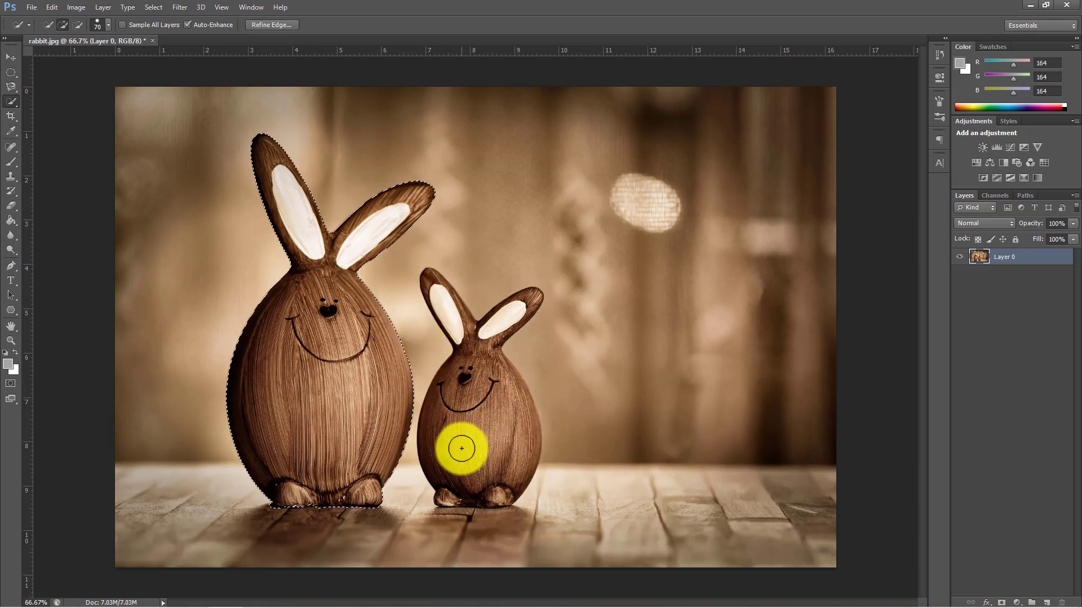
mouse_move(464, 439)
left_mouse_down()
mouse_move(494, 328)
mouse_move(469, 334)
mouse_move(507, 481)
mouse_move(473, 370)
mouse_move(467, 386)
left_mouse_up()
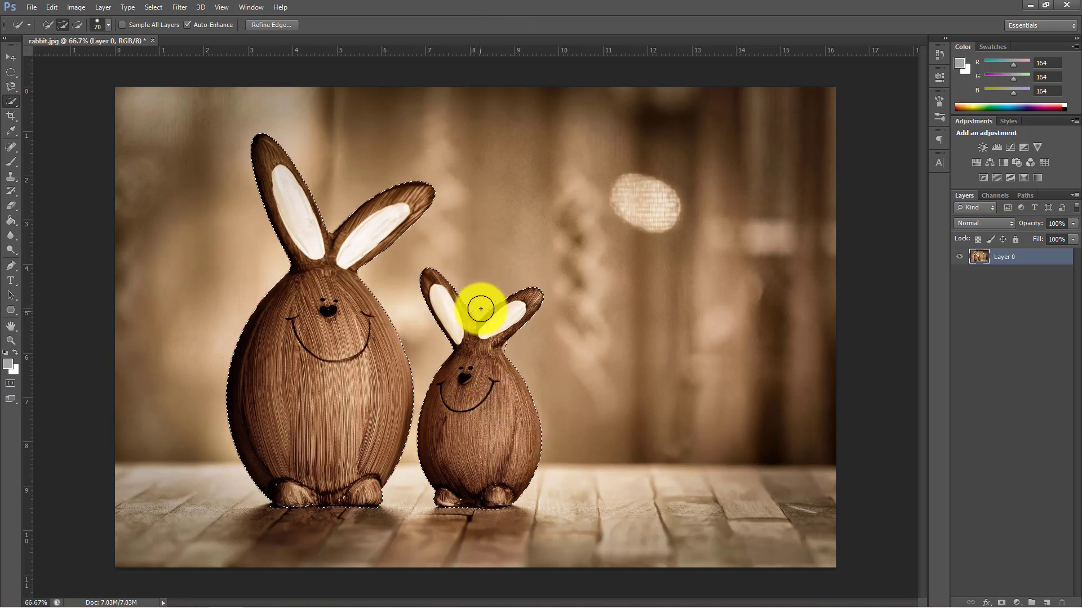
left_click_drag(479, 319, 510, 337)
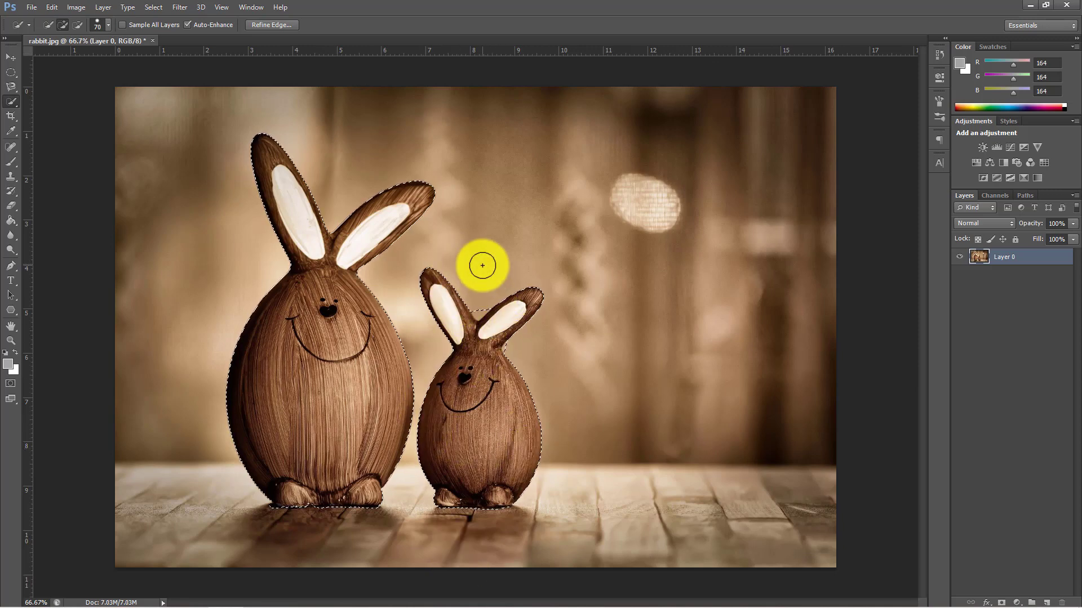
Subtract the background between the small rabbit's ears and around its head, then return to add mode.
key("alt")
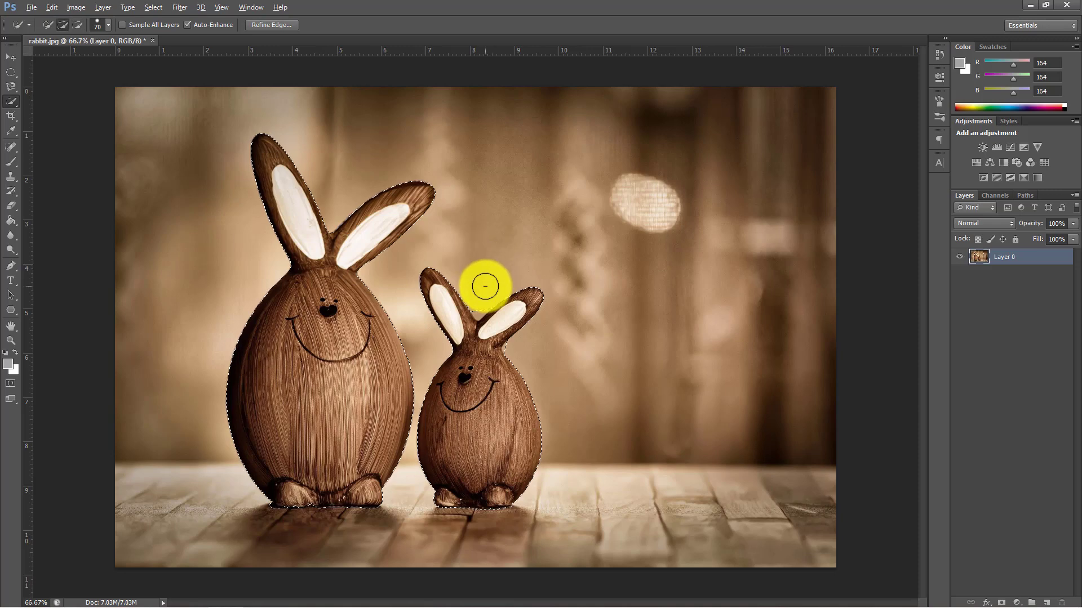
left_click(485, 286, "alt")
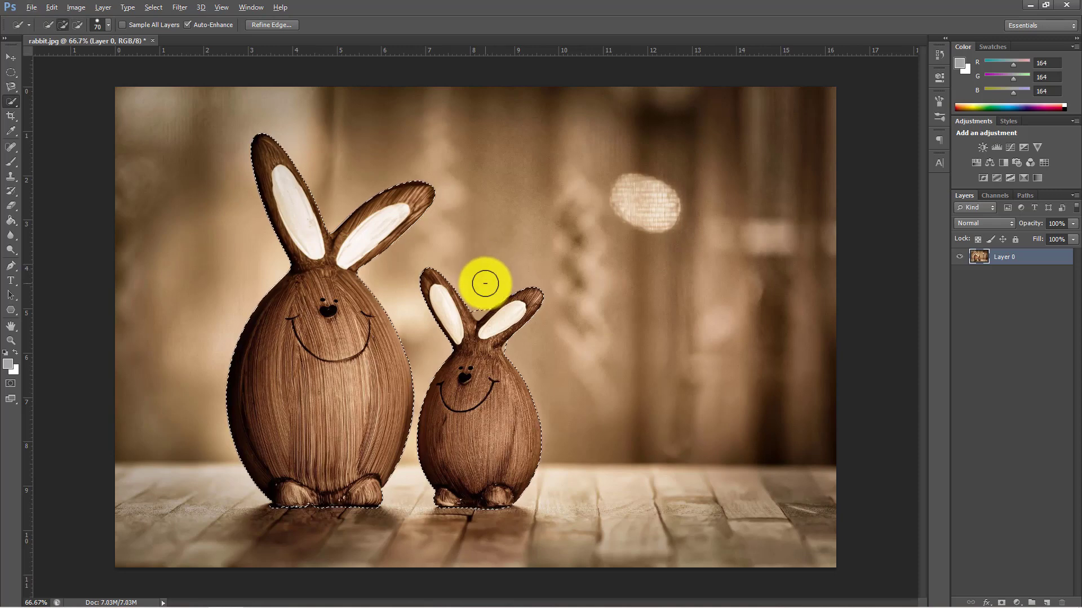
left_click_drag(485, 284, 481, 284)
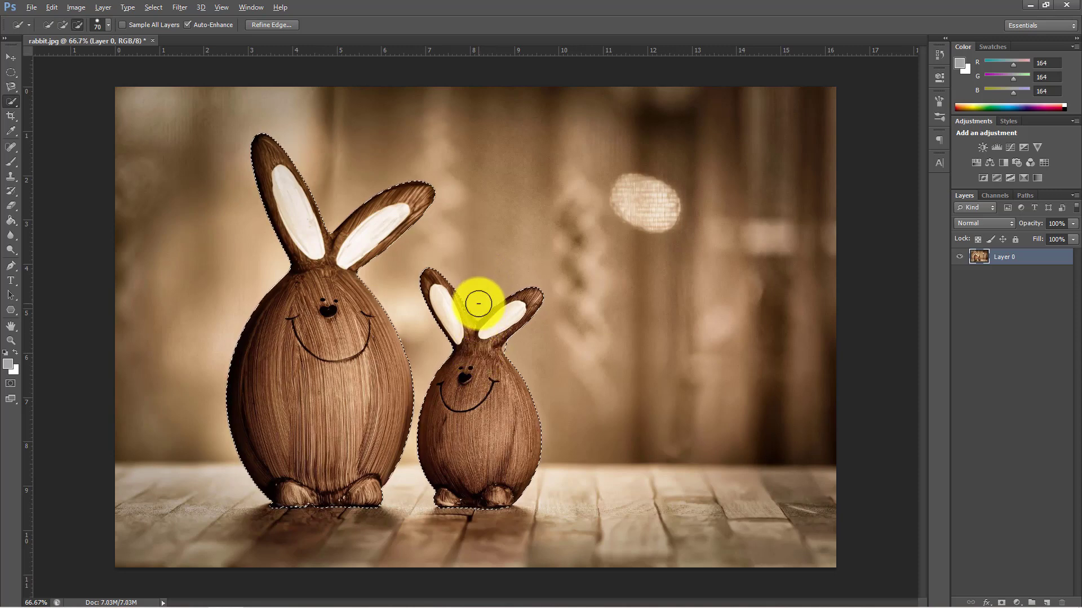
left_click_drag(478, 304, 493, 269)
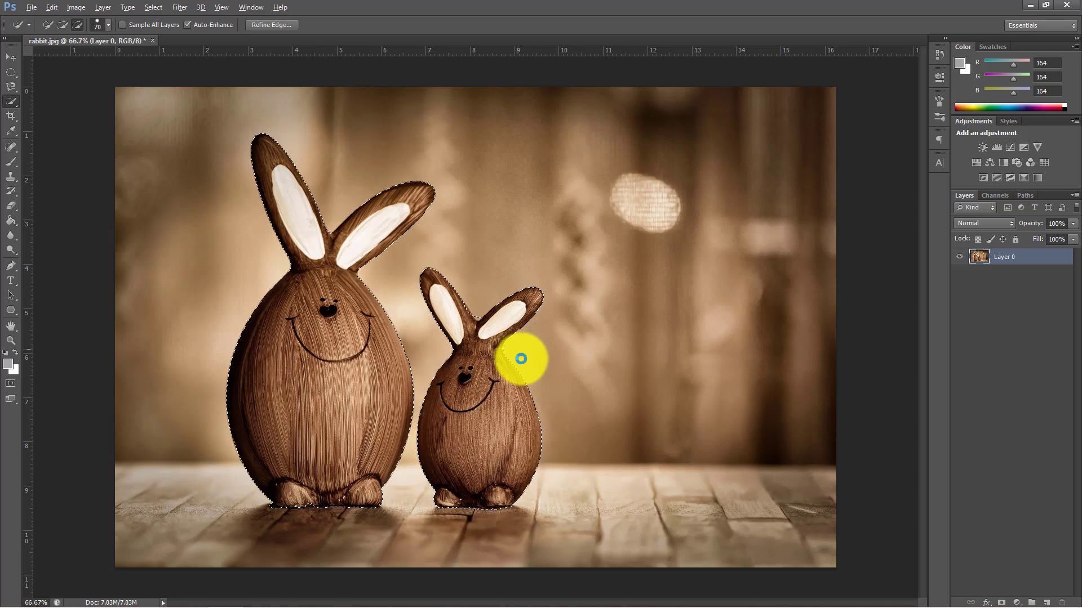
left_click_drag(521, 359, 563, 372)
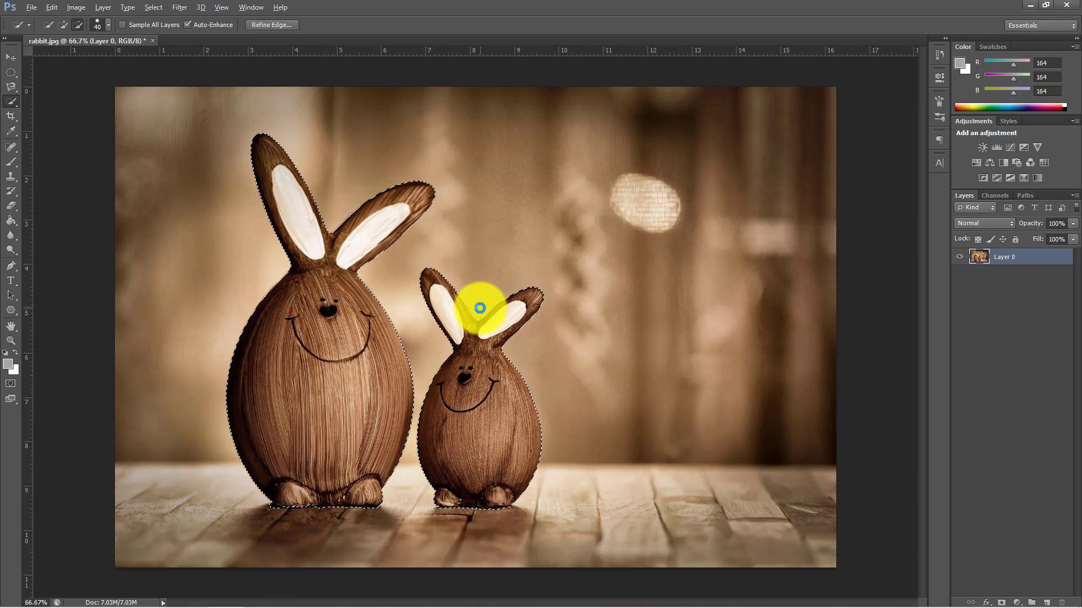
left_click(480, 308, "alt")
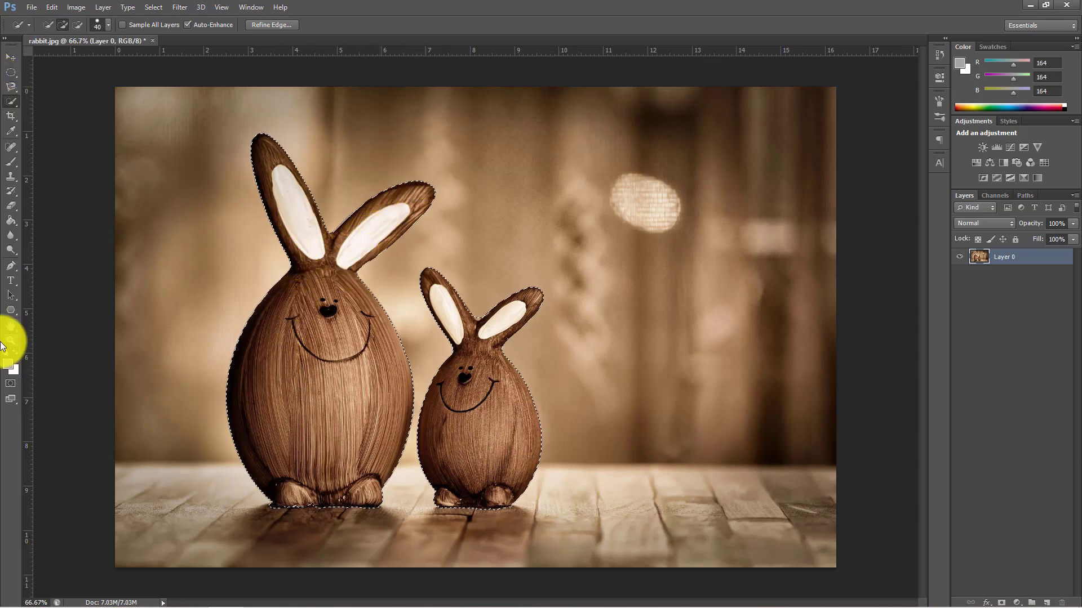
left_click(10, 385)
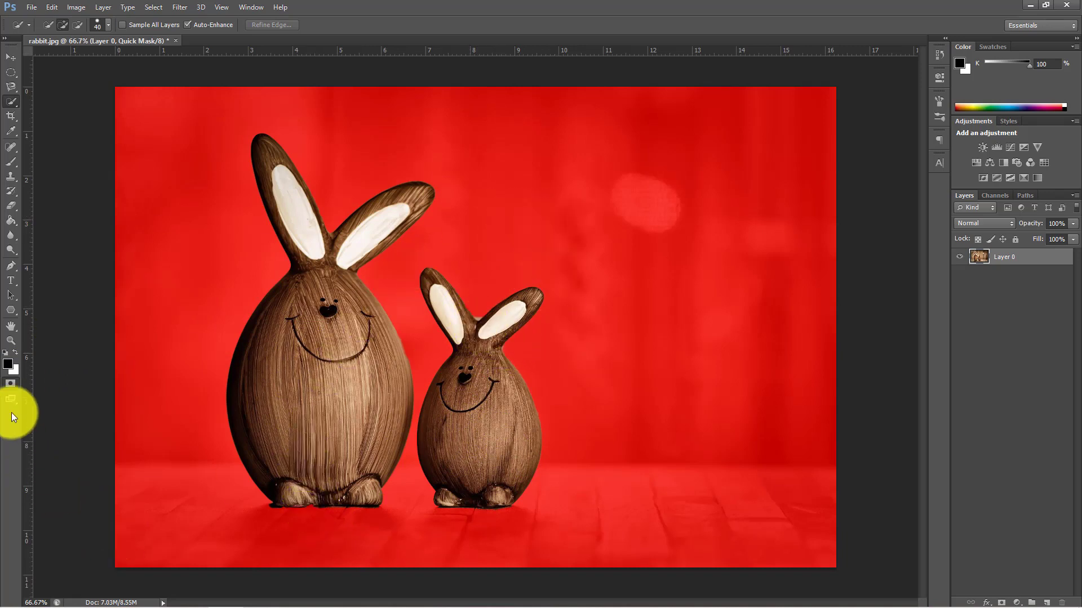
left_click(10, 385)
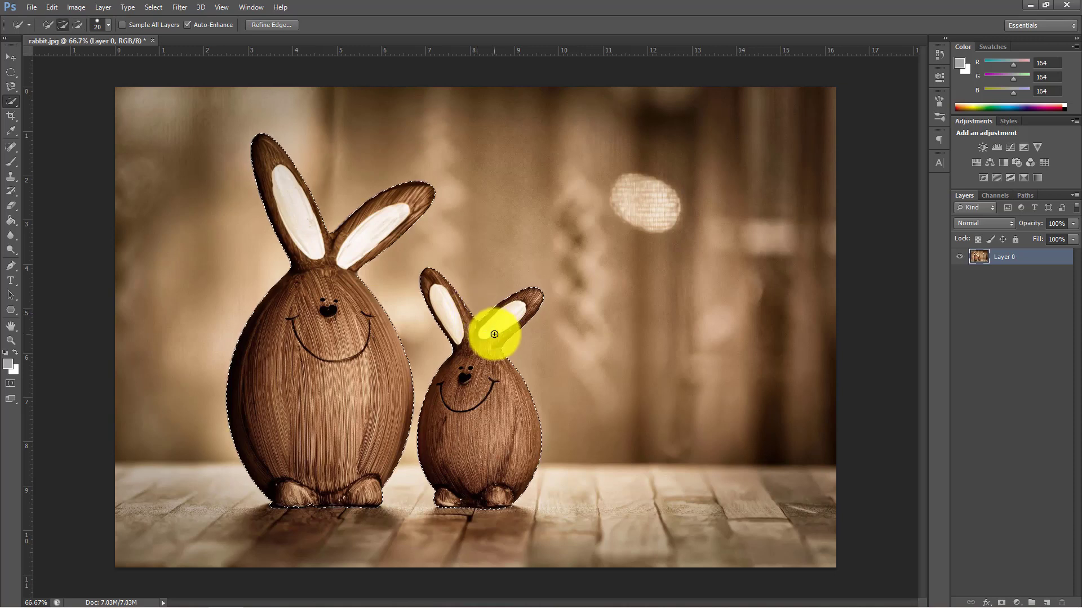
Check the two-rabbit selection in Quick Mask, raise the brush size to 35, and exit Quick Mask.
key("q")
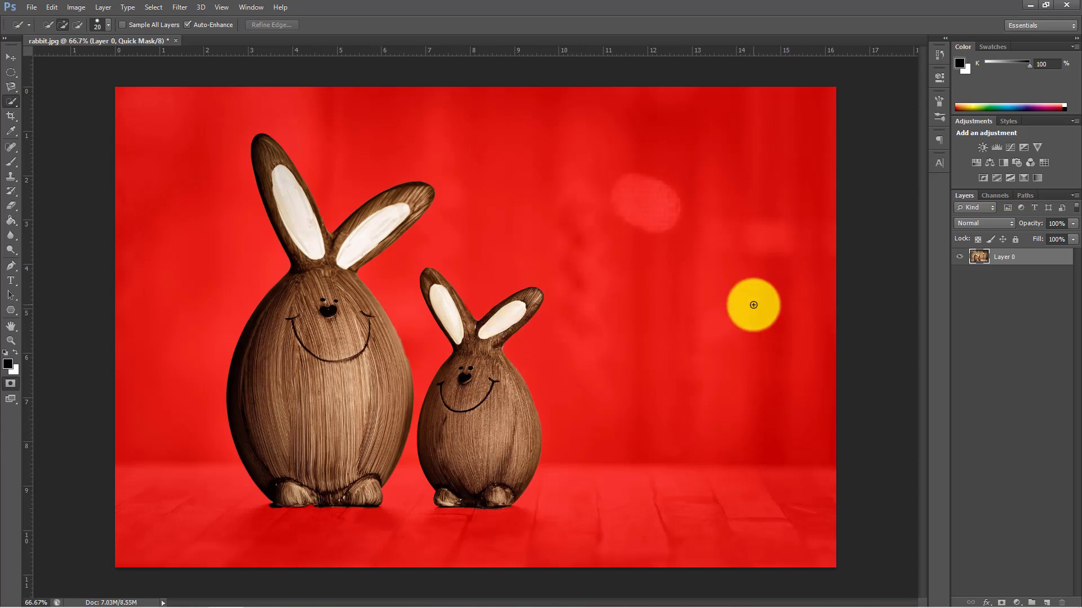
left_click(597, 280)
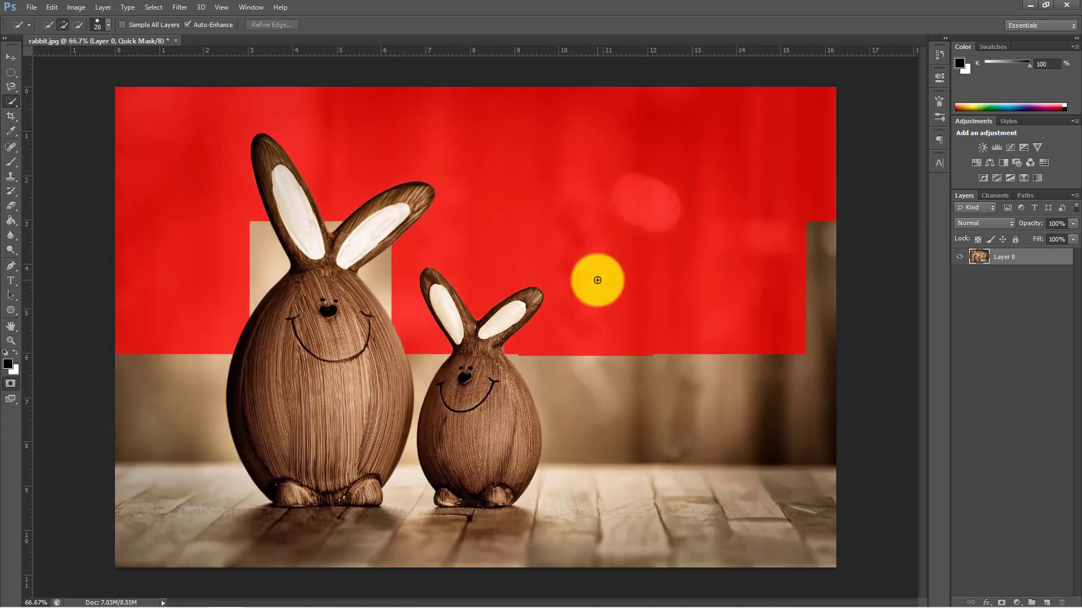
key("q")
key("q")
key("q")
key("q")
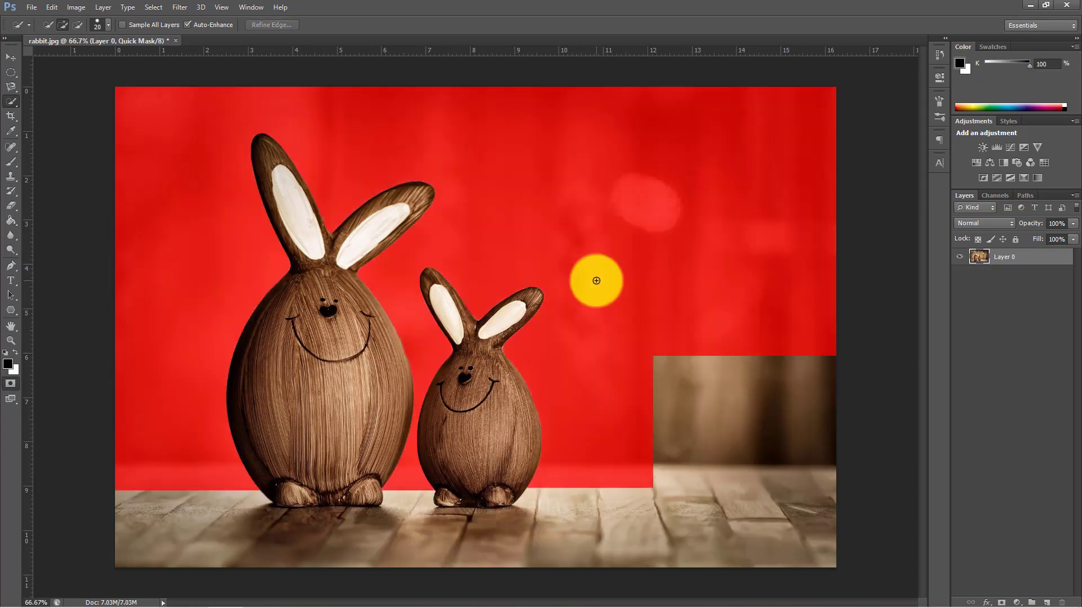
key("q")
key("q")
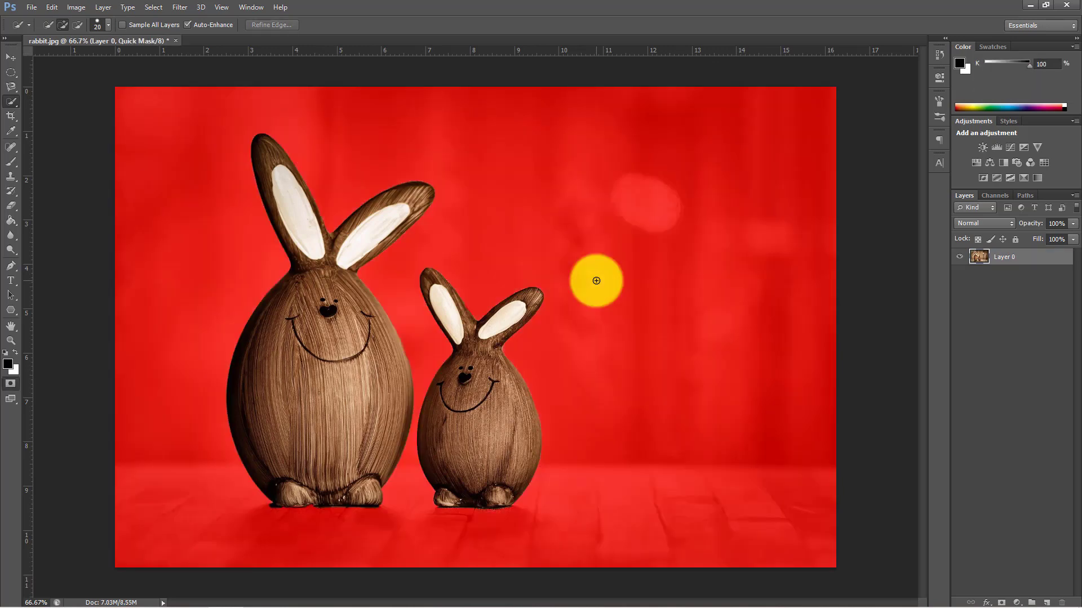
key("q")
key("q")
key("q")
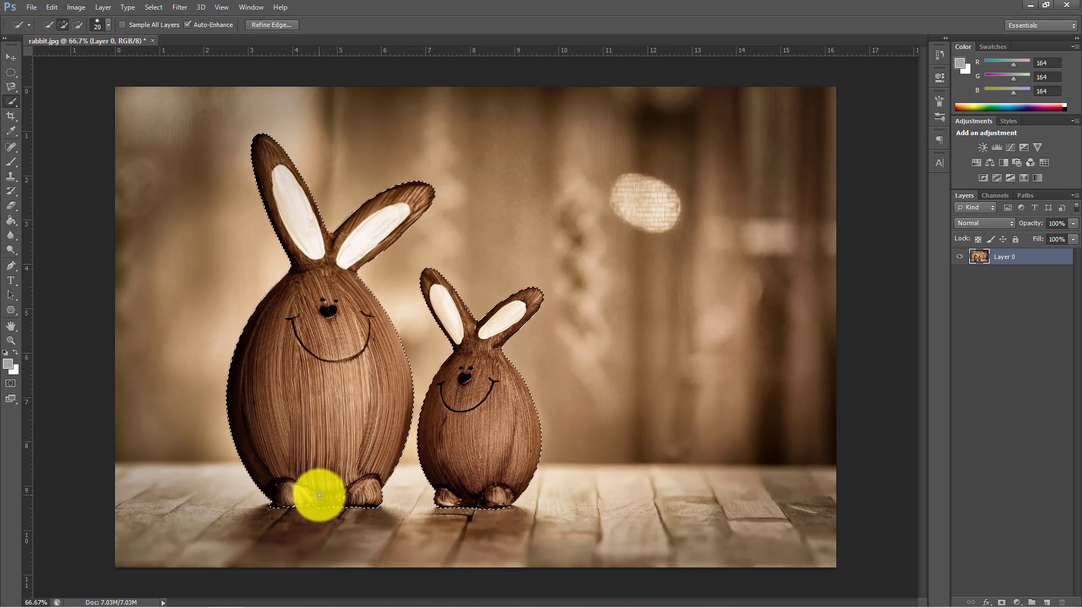
key("bracketright")
key("bracketright")
key("bracketright")
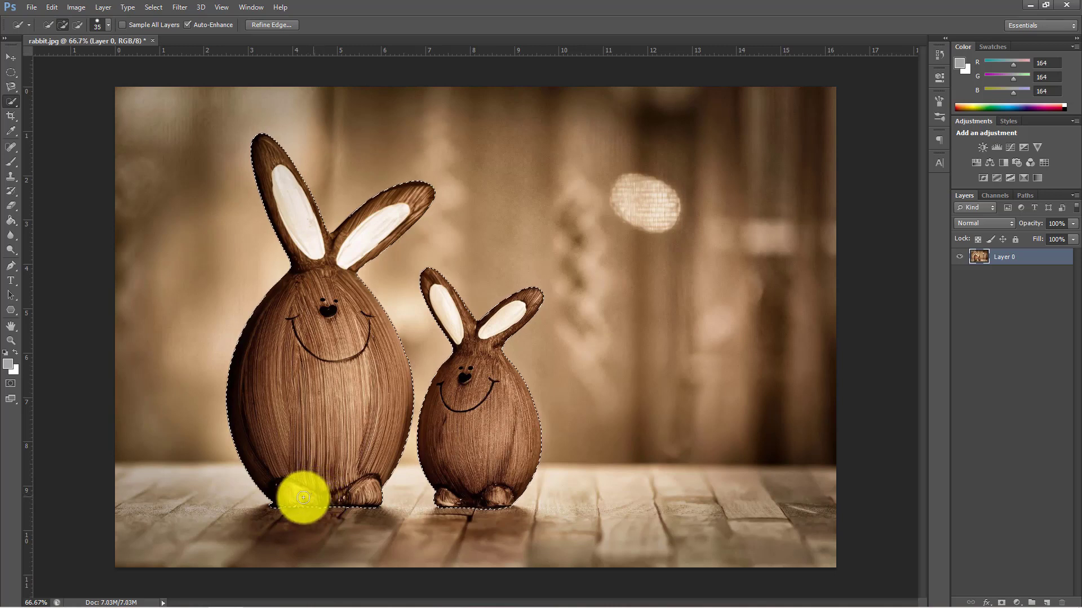
key("q")
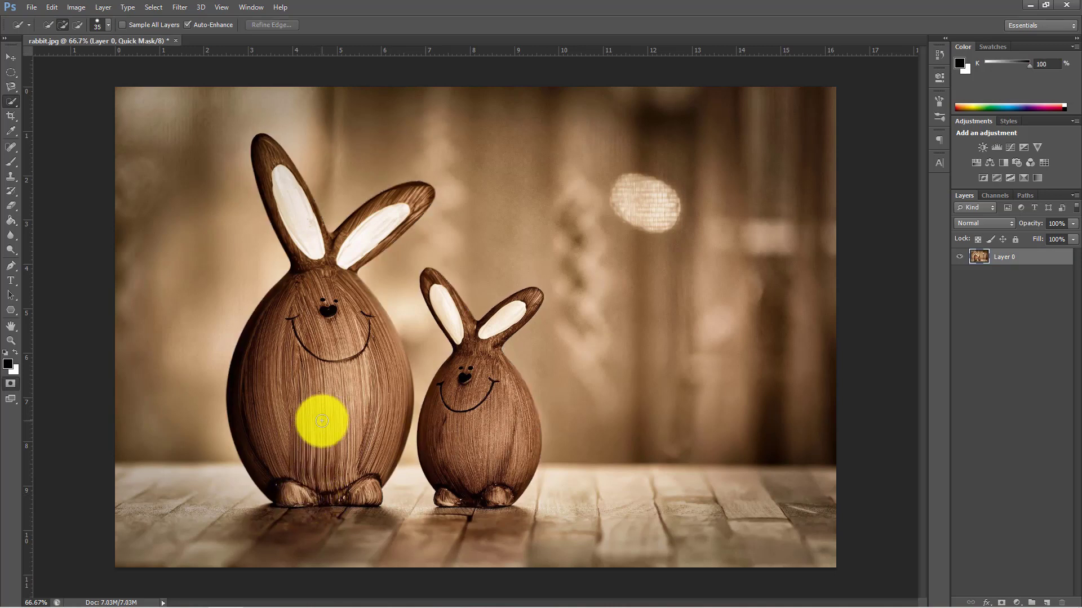
key("q")
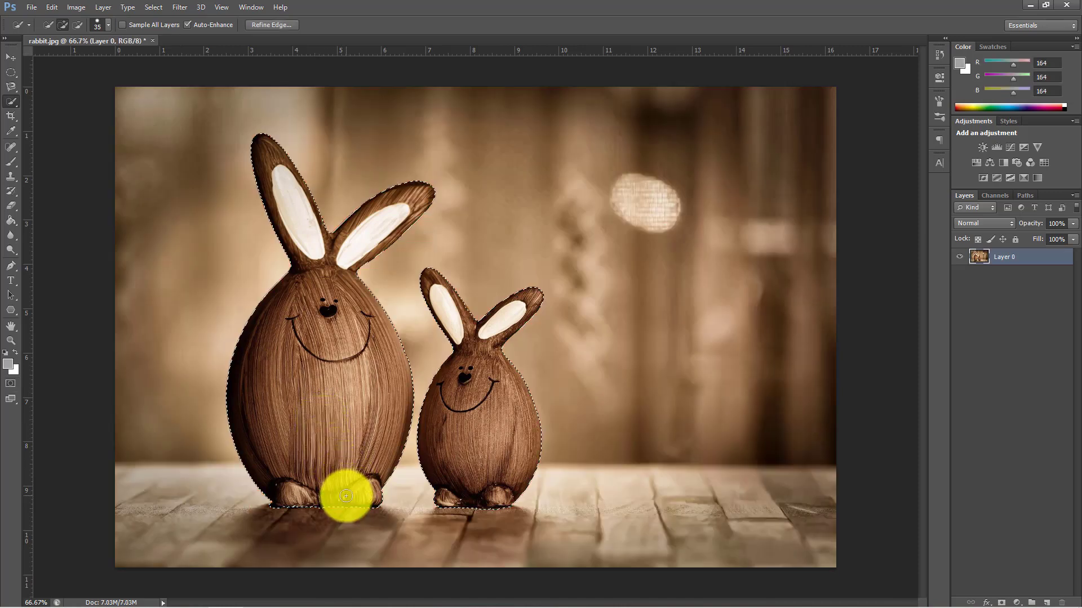
key("q")
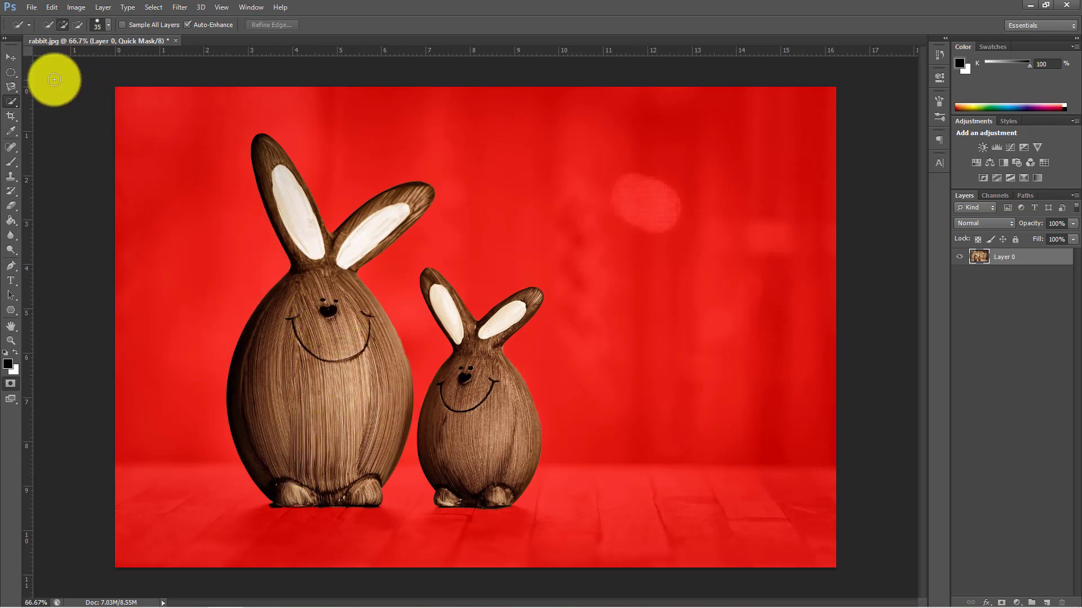
left_click(10, 384)
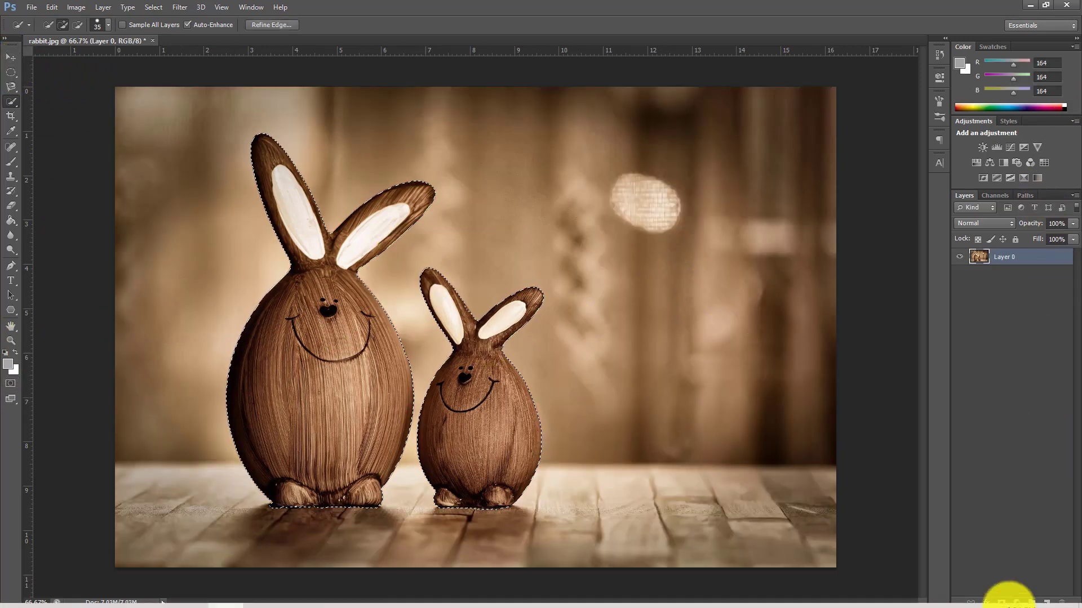
Add a new empty Layer 1 above the photo and select the Paint Bucket tool.
left_click(1044, 602)
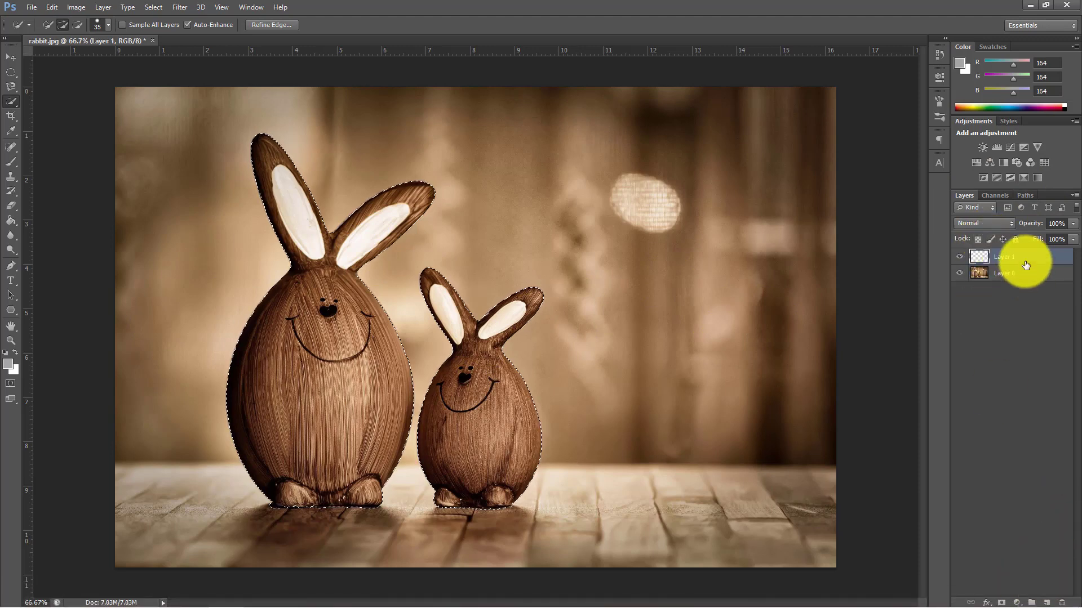
left_click(8, 222)
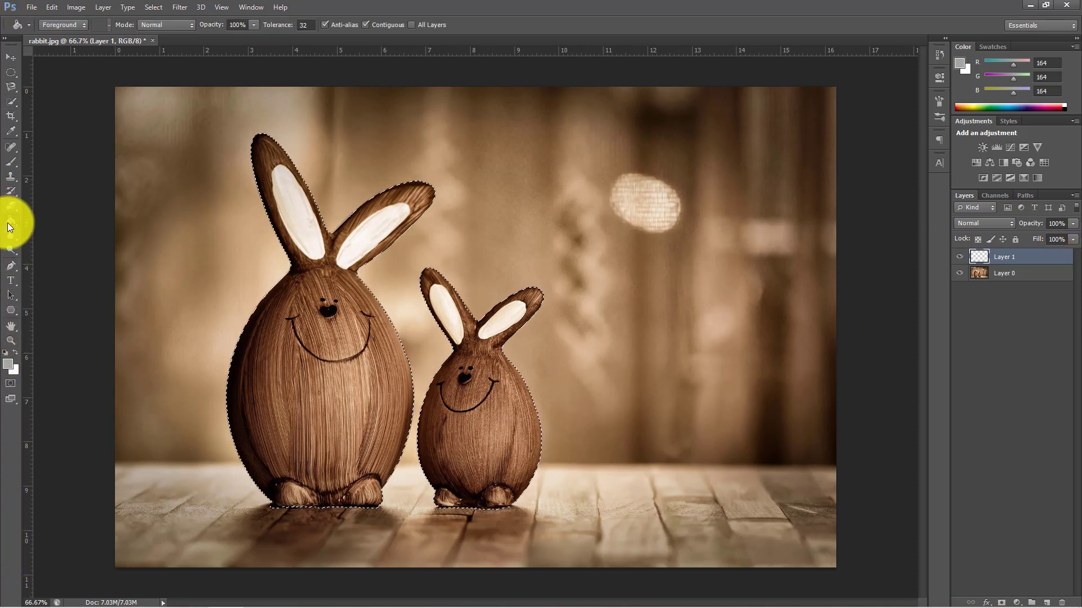
right_click(7, 223)
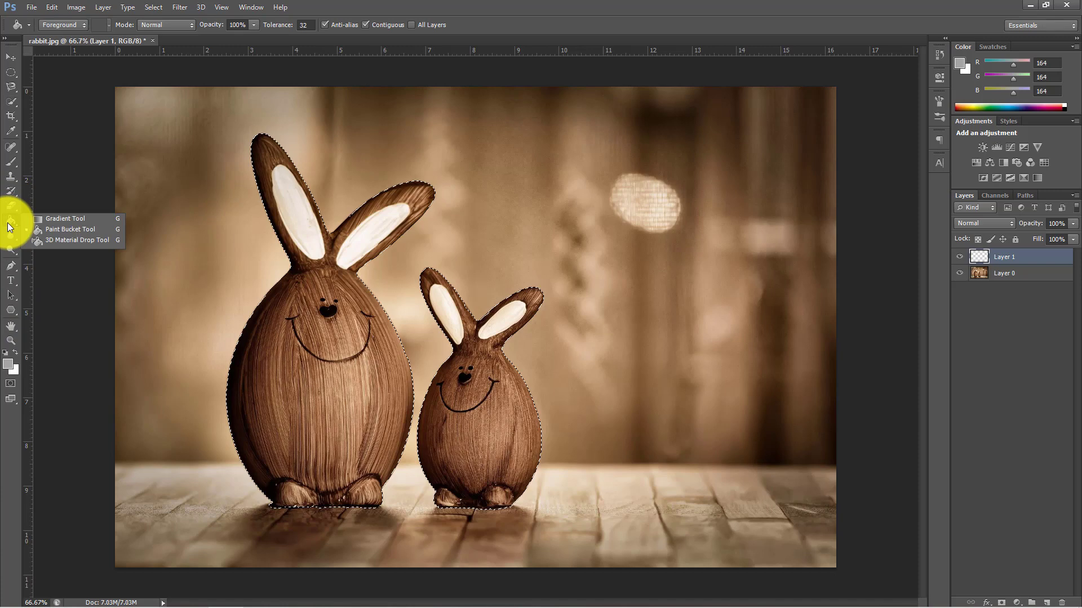
left_click(57, 230)
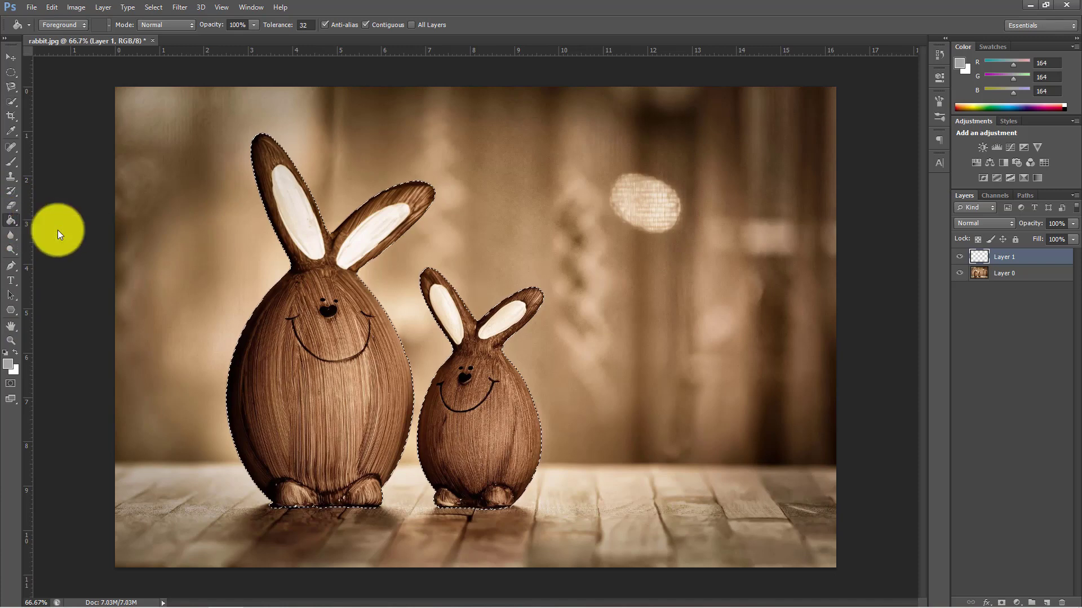
Set the foreground colour to light grey e0e0e0.
left_click(13, 363)
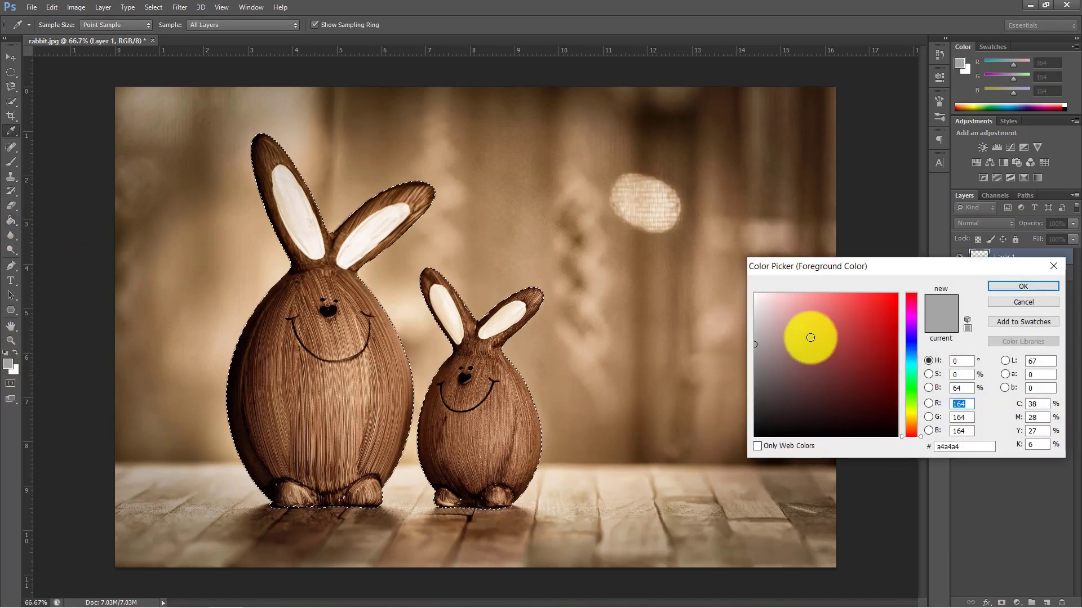
mouse_move(663, 255)
left_mouse_down()
mouse_move(737, 296)
mouse_move(730, 323)
mouse_move(730, 312)
left_mouse_up()
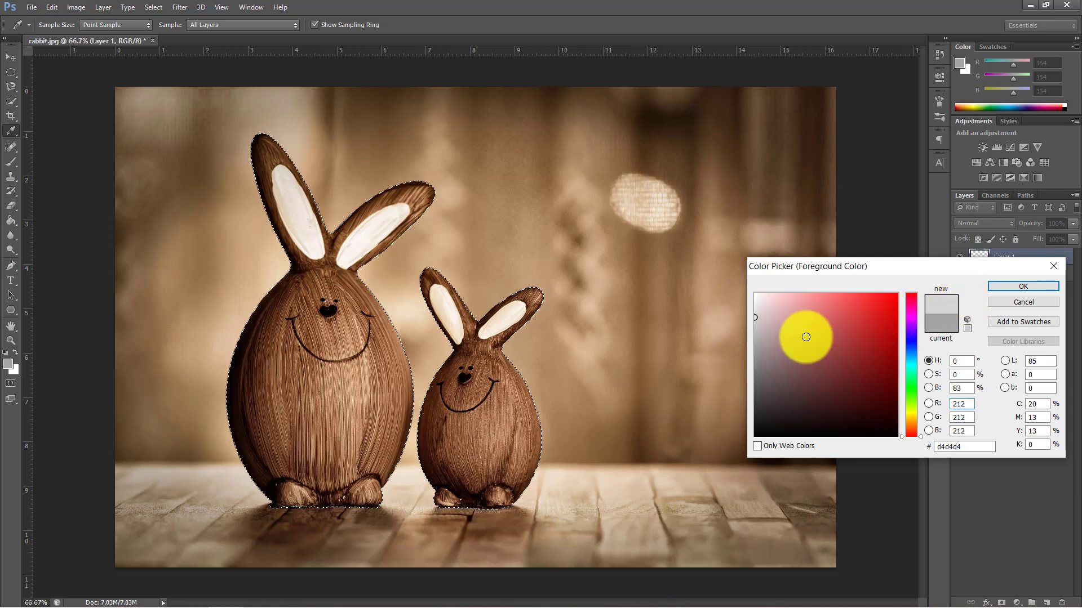
left_click_drag(752, 314, 706, 310)
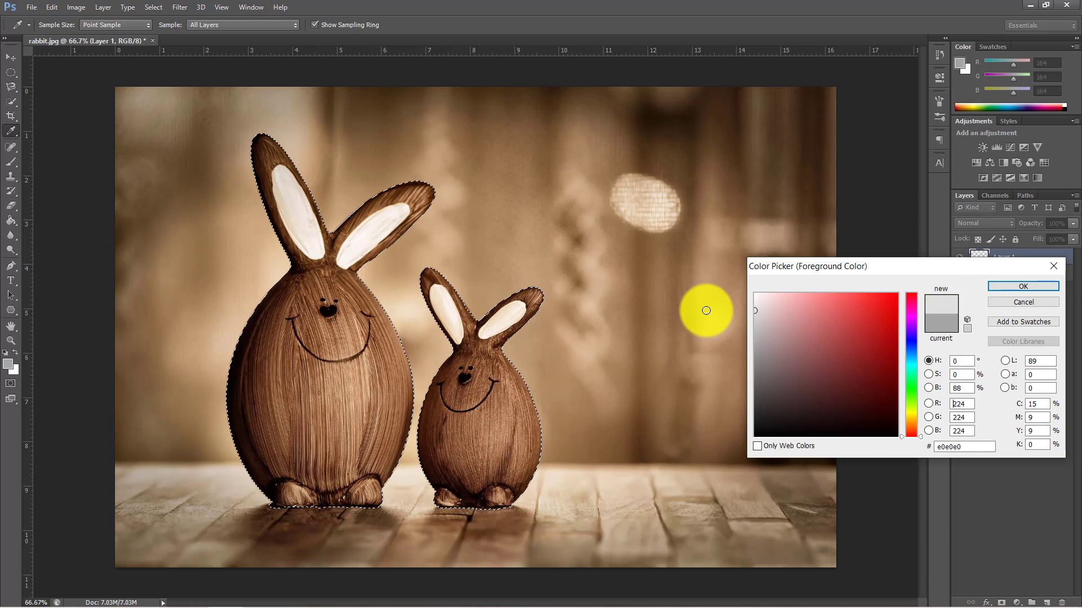
left_click(1003, 287)
Fill both rabbits with light grey, then set the foreground colour to grey 202.
key("g")
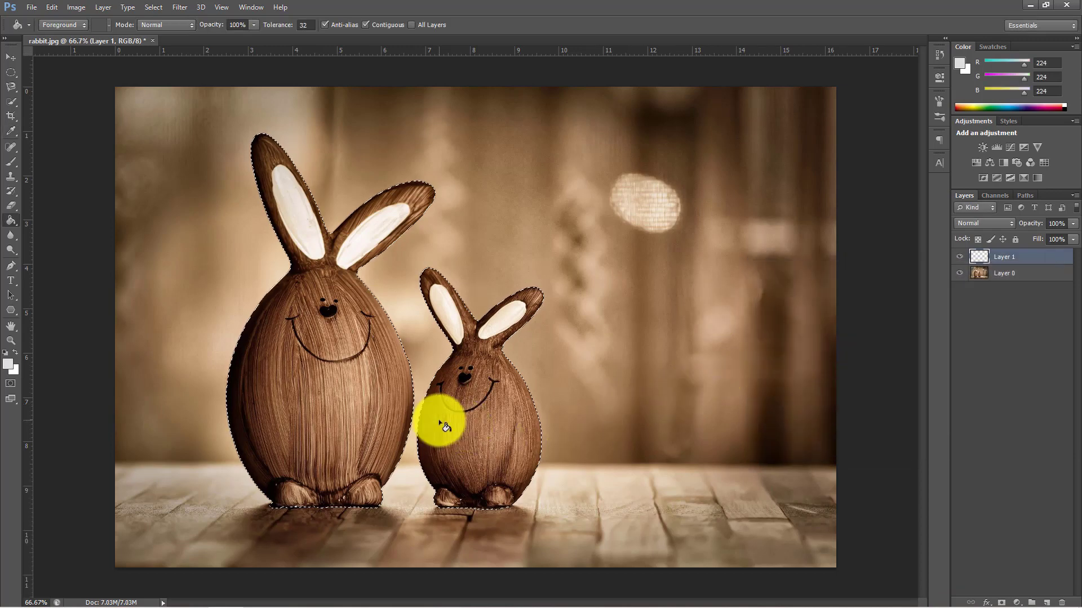
left_click(441, 424)
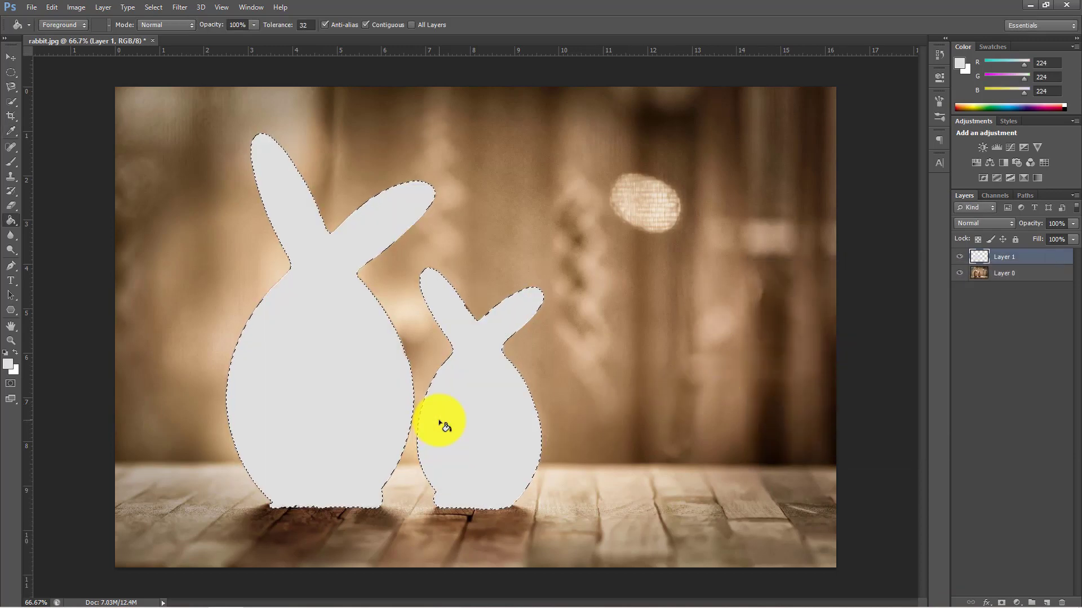
left_click(8, 365)
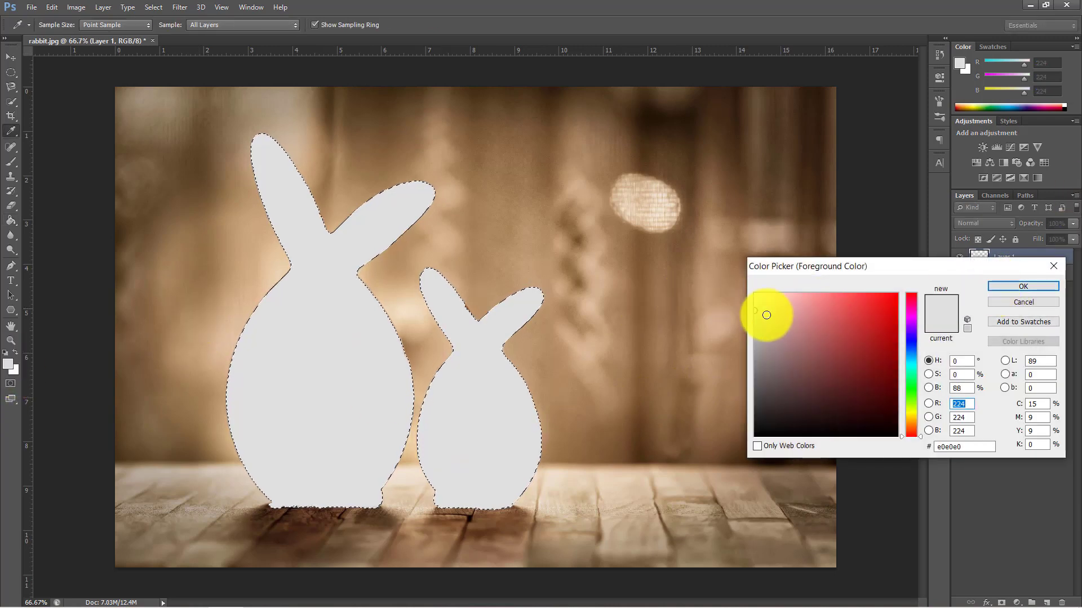
left_click_drag(761, 314, 736, 316)
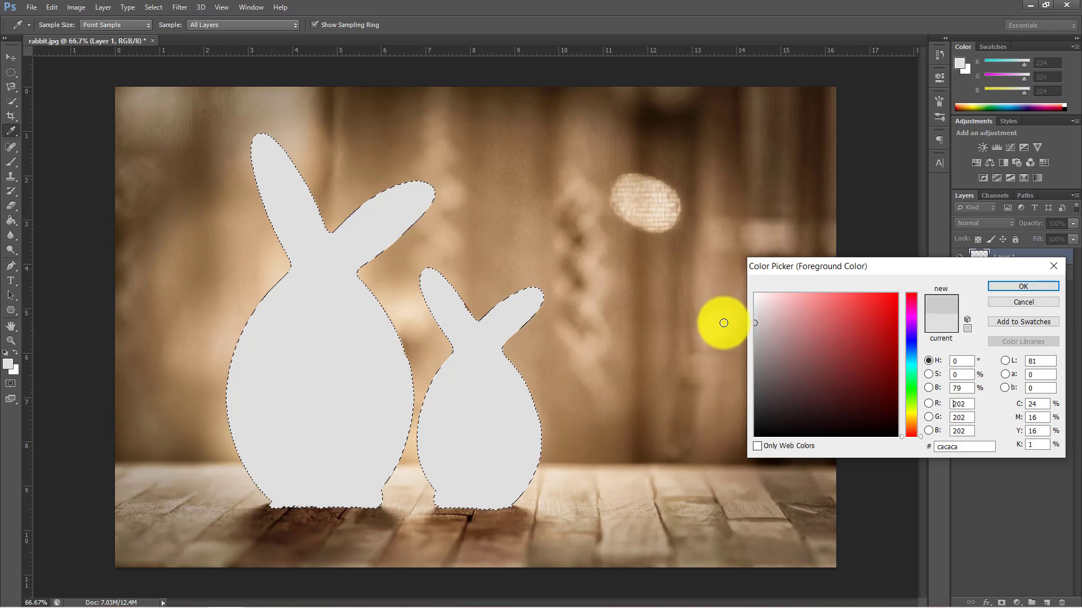
left_click(1052, 290)
key("g")
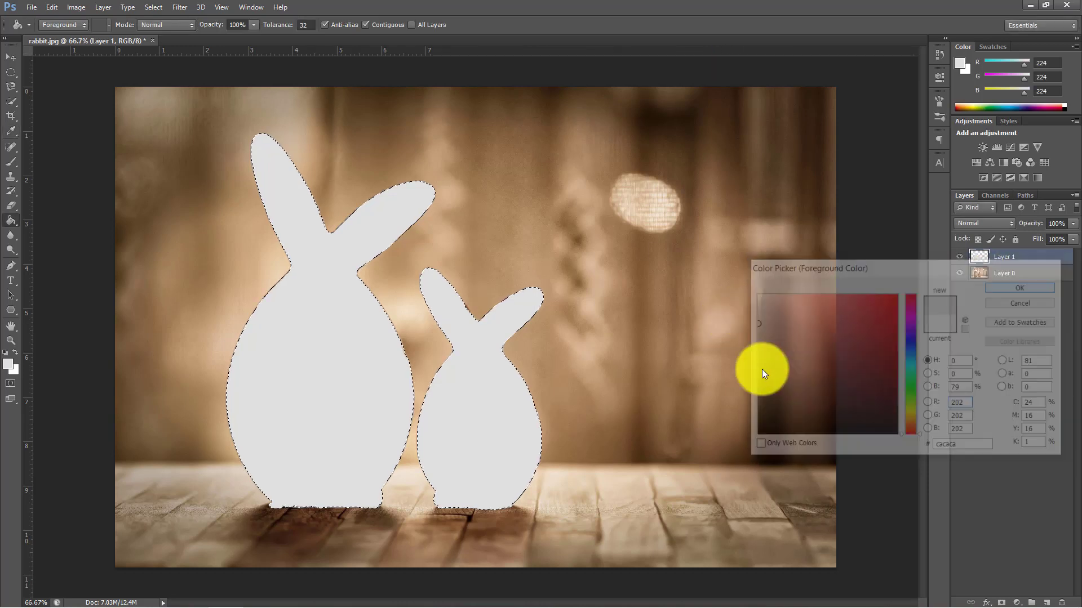
Refill both rabbits with grey 202, clear the selection and make Layer 0 active.
left_click(442, 397)
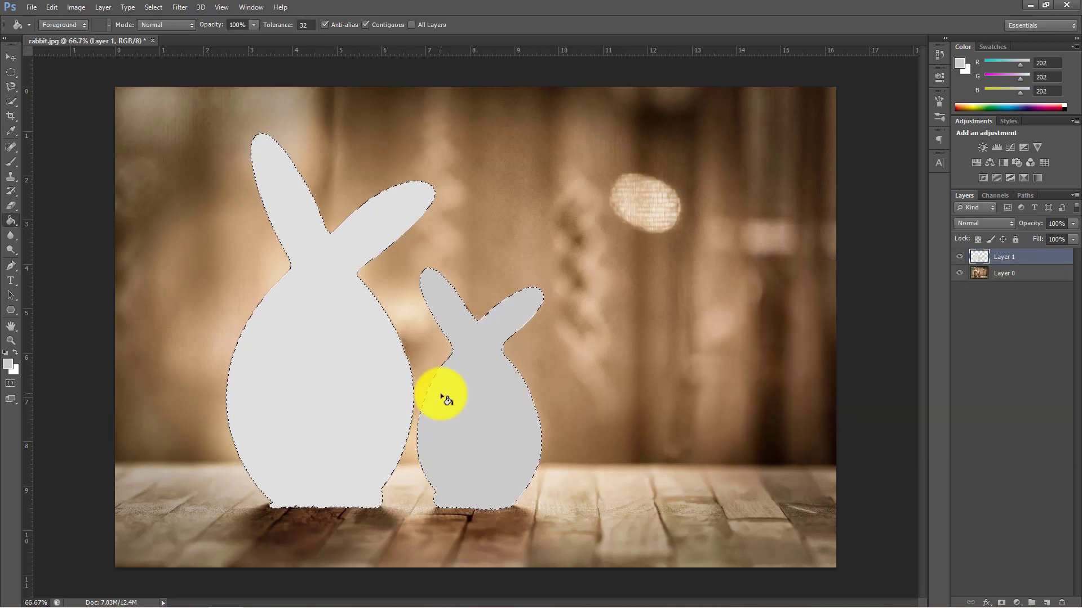
left_click(331, 423)
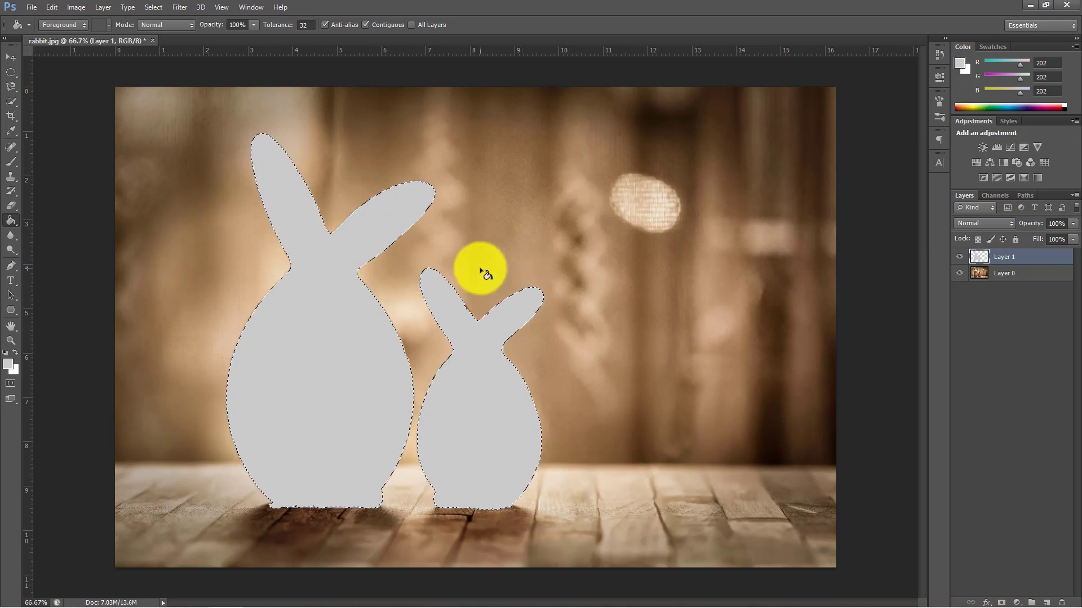
key("ctrl+d")
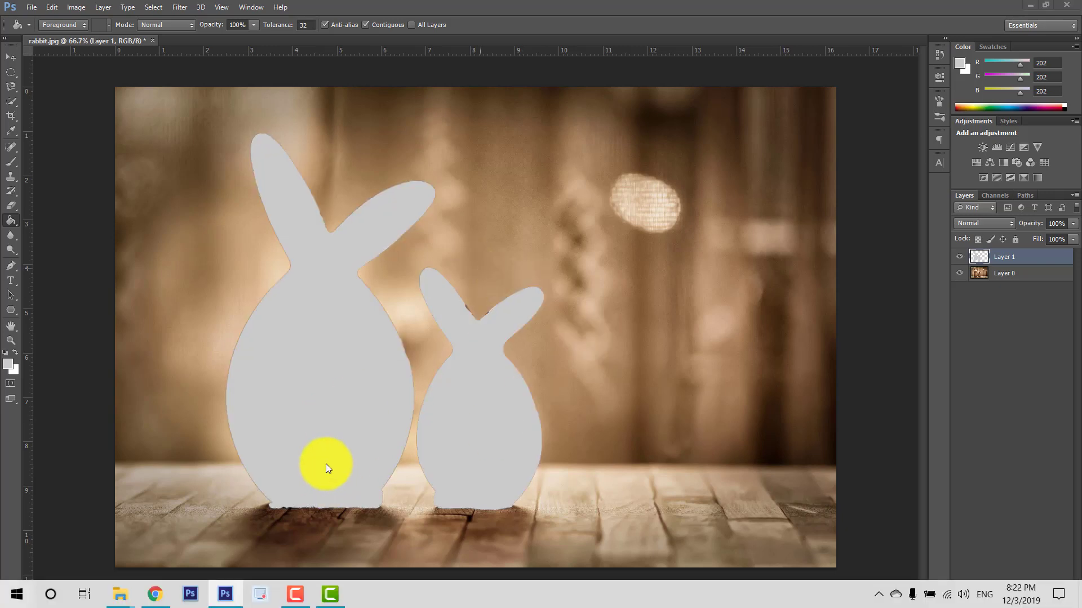
key("super")
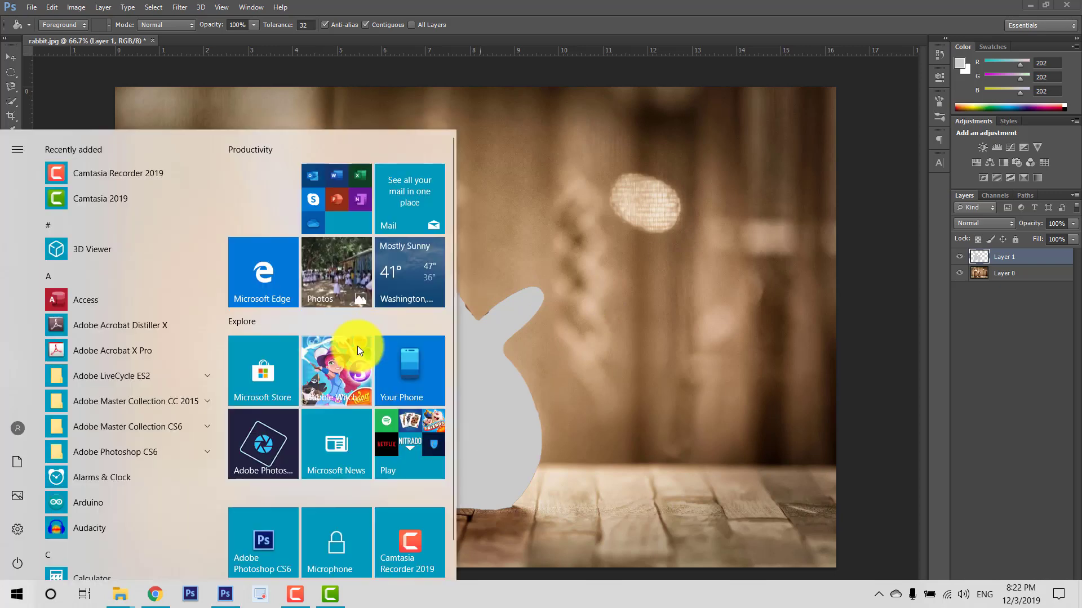
left_click(720, 4)
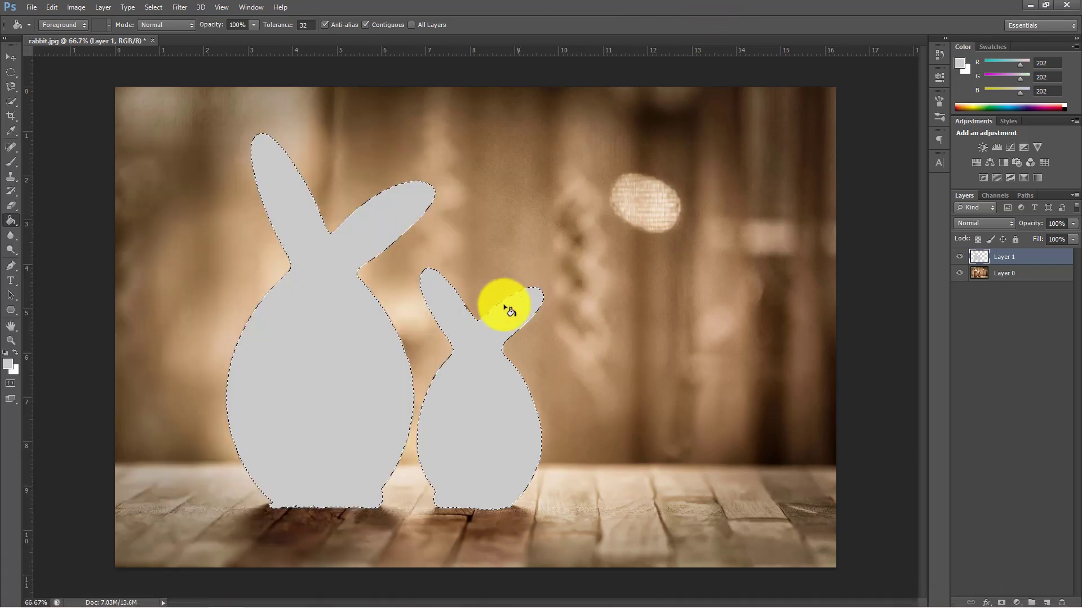
key("ctrl+d")
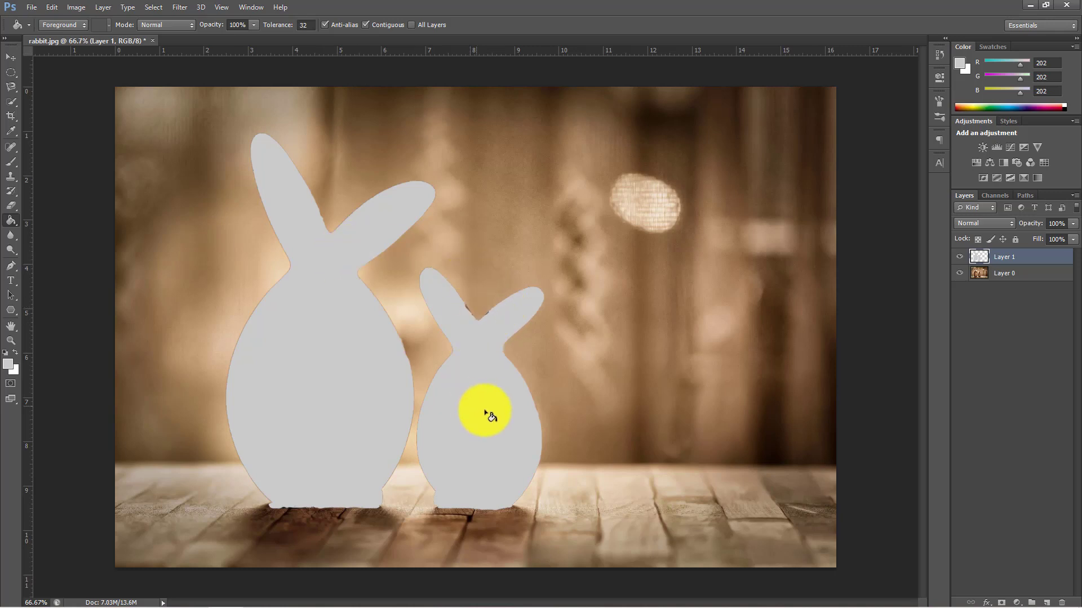
left_click(991, 274)
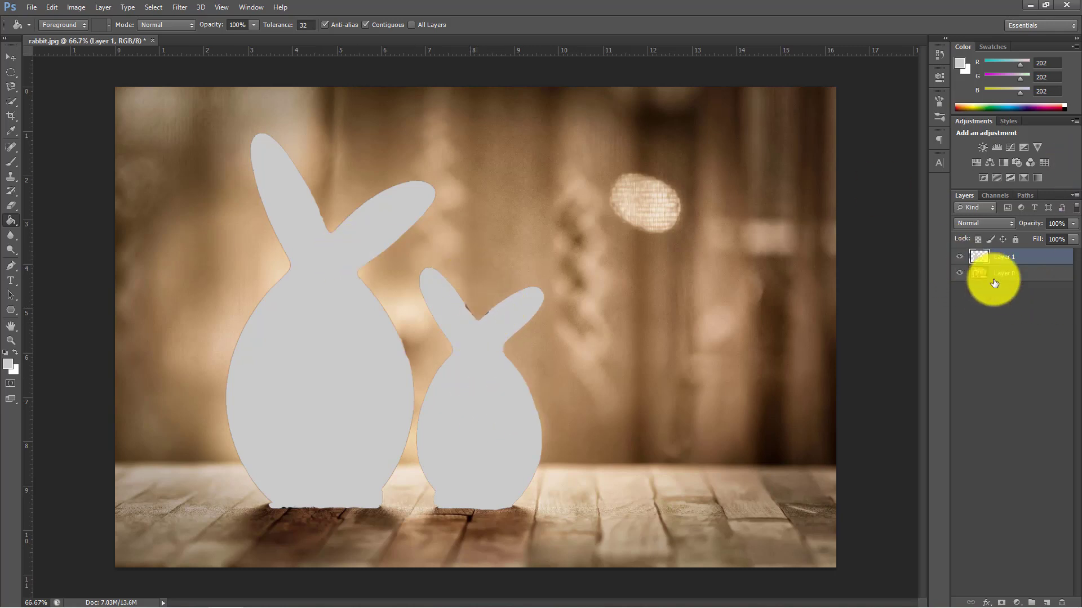
Hide Layer 1 and draw a closed Pen path around the wooden floor.
left_click(960, 260)
left_click(960, 261)
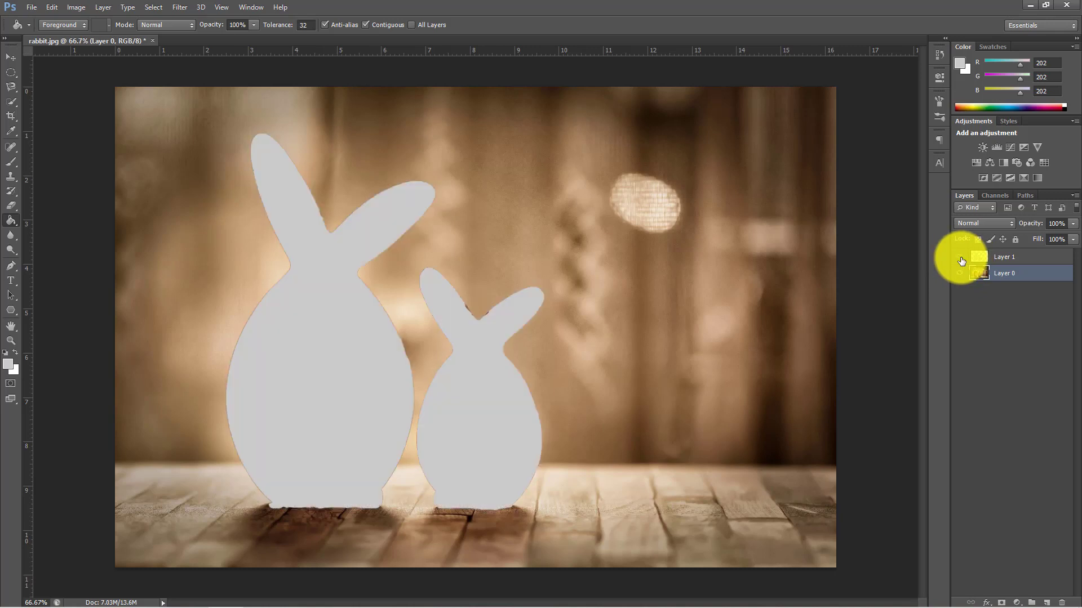
left_click(960, 261)
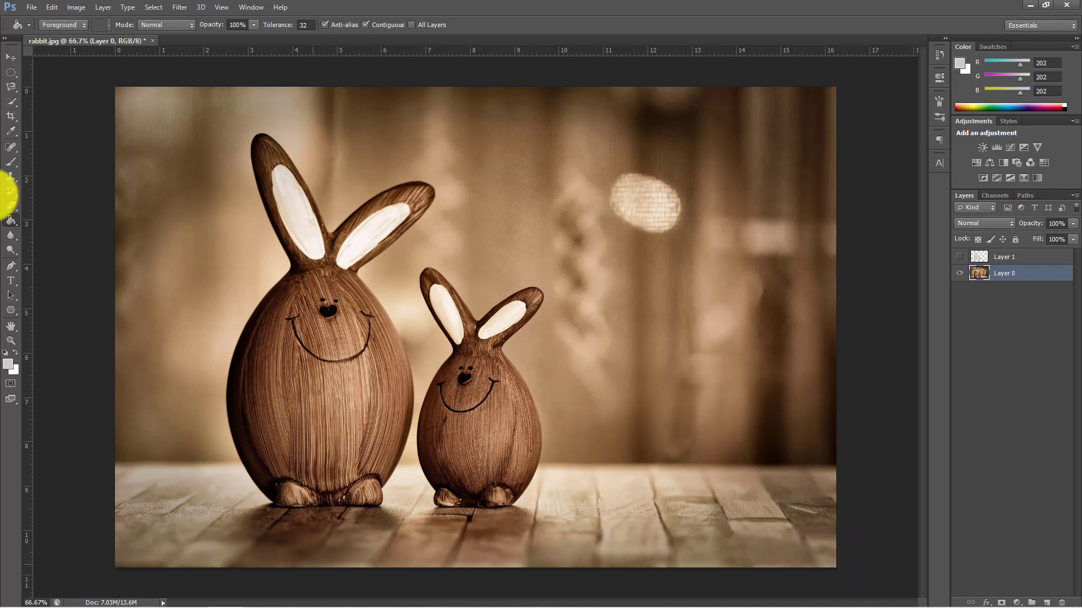
left_click(12, 269)
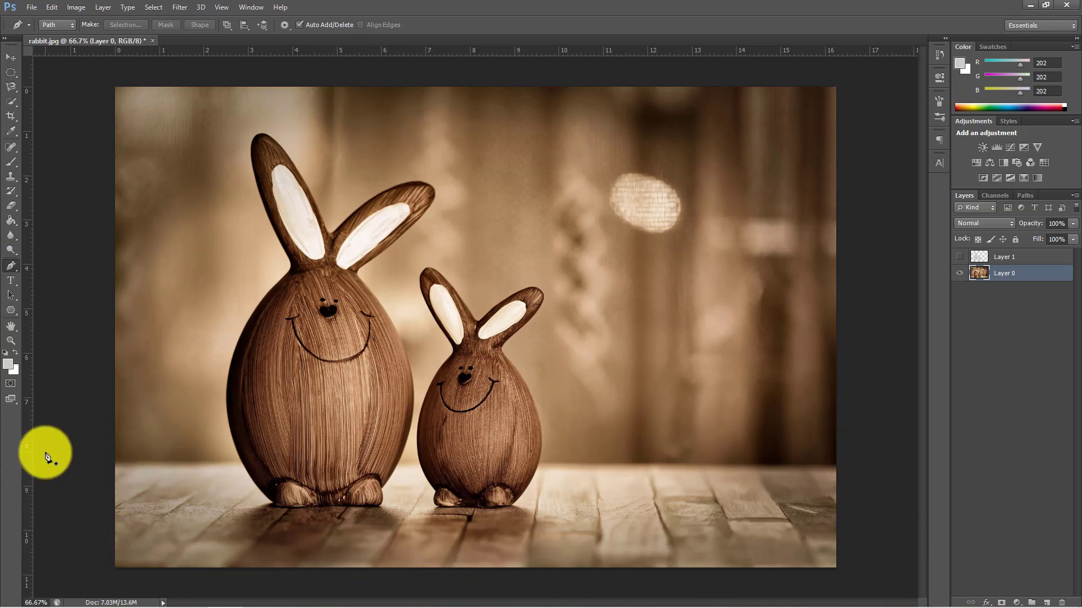
left_click(114, 463)
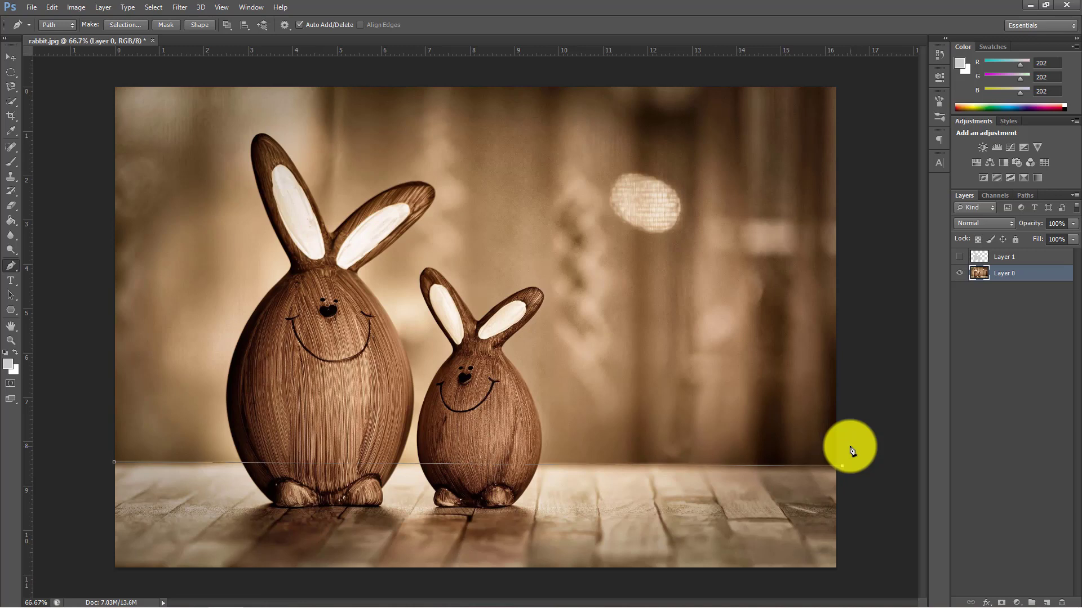
left_click(860, 557)
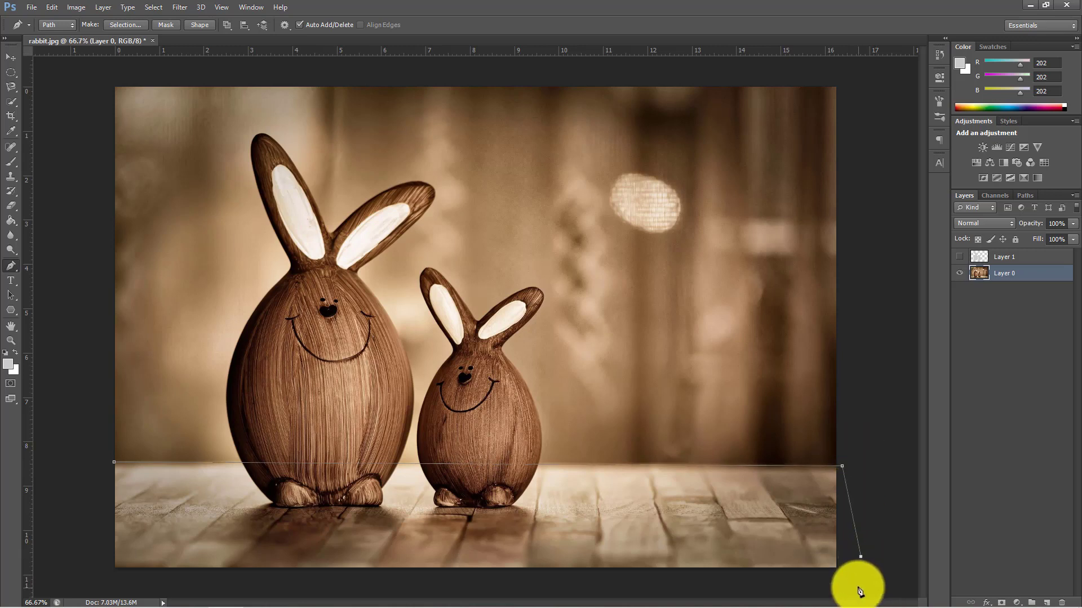
left_click(855, 587)
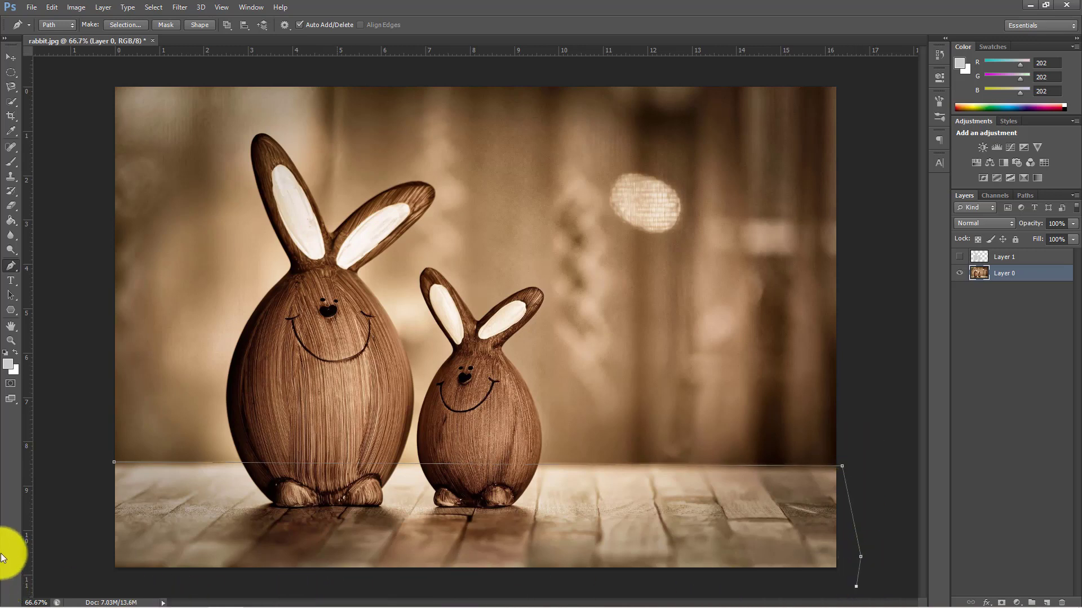
left_click(106, 586)
left_click(99, 518)
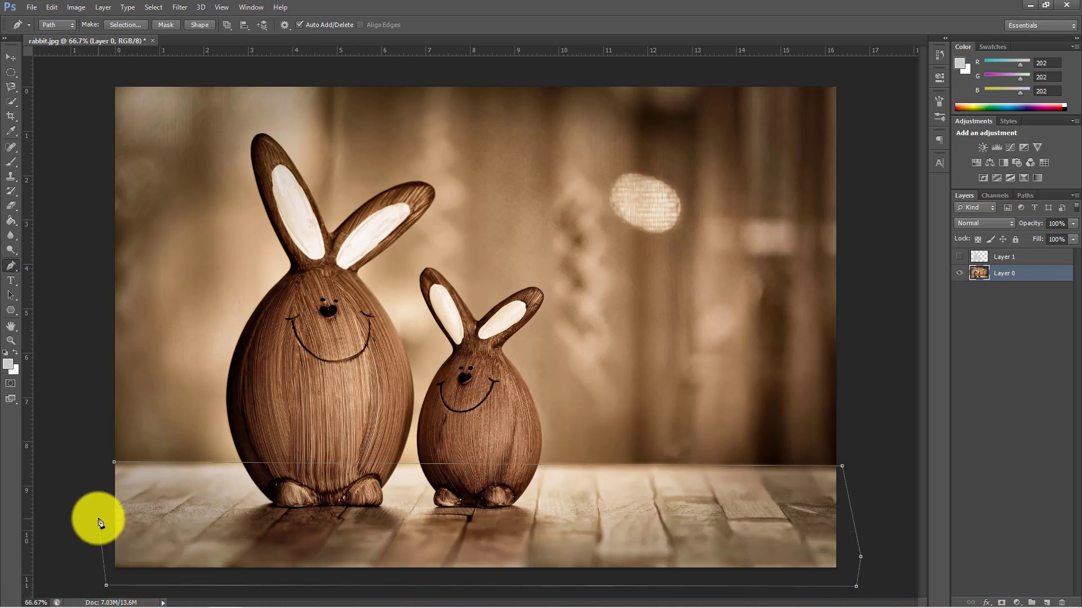
left_click(116, 464)
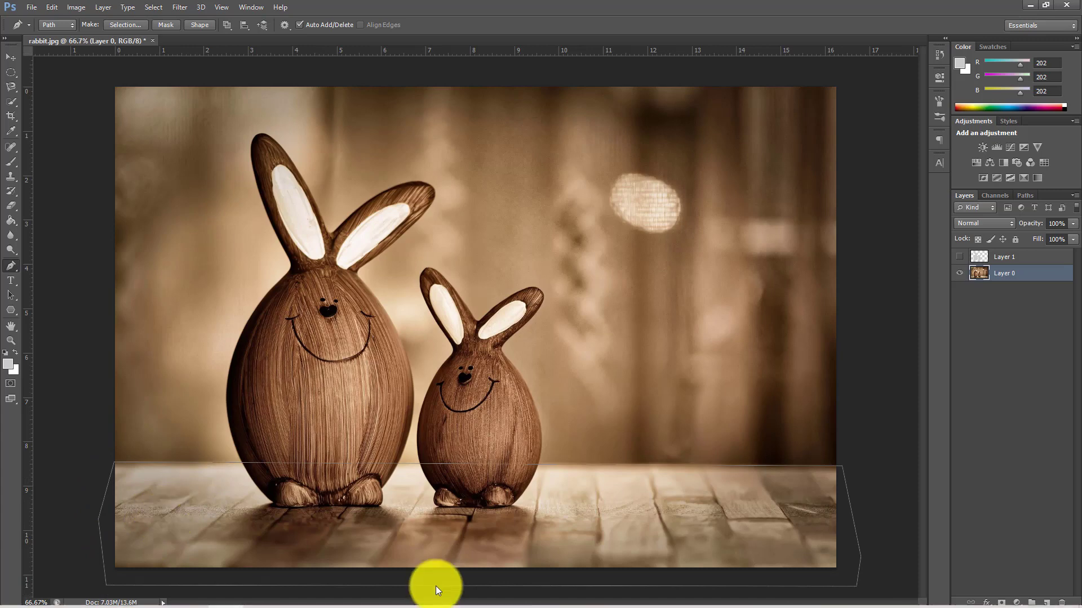
Convert the floor path into a selection with 0.3 px feather.
right_click(684, 498)
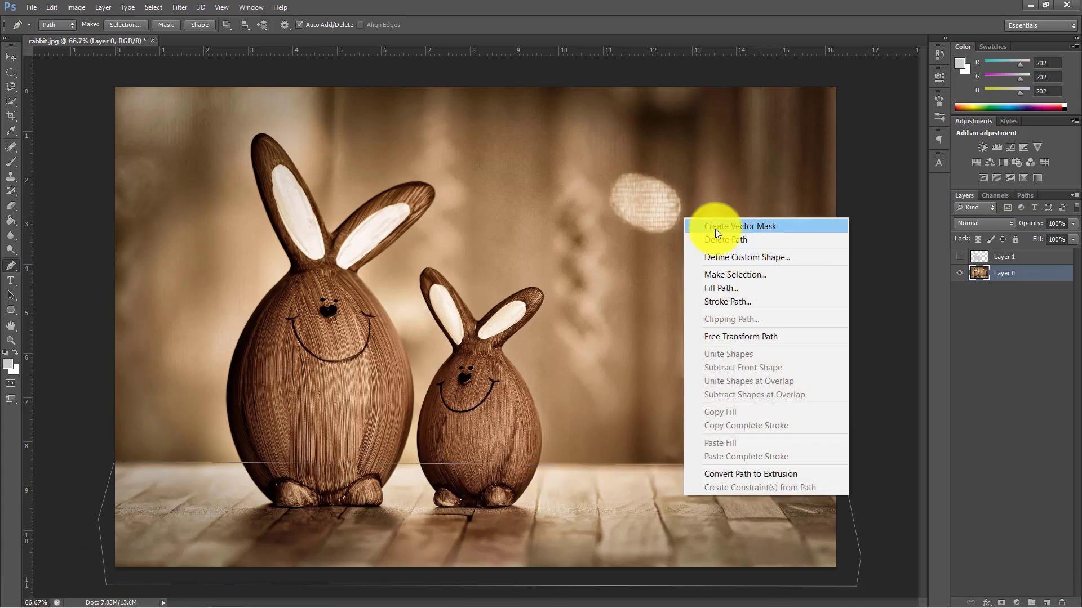
left_click(745, 276)
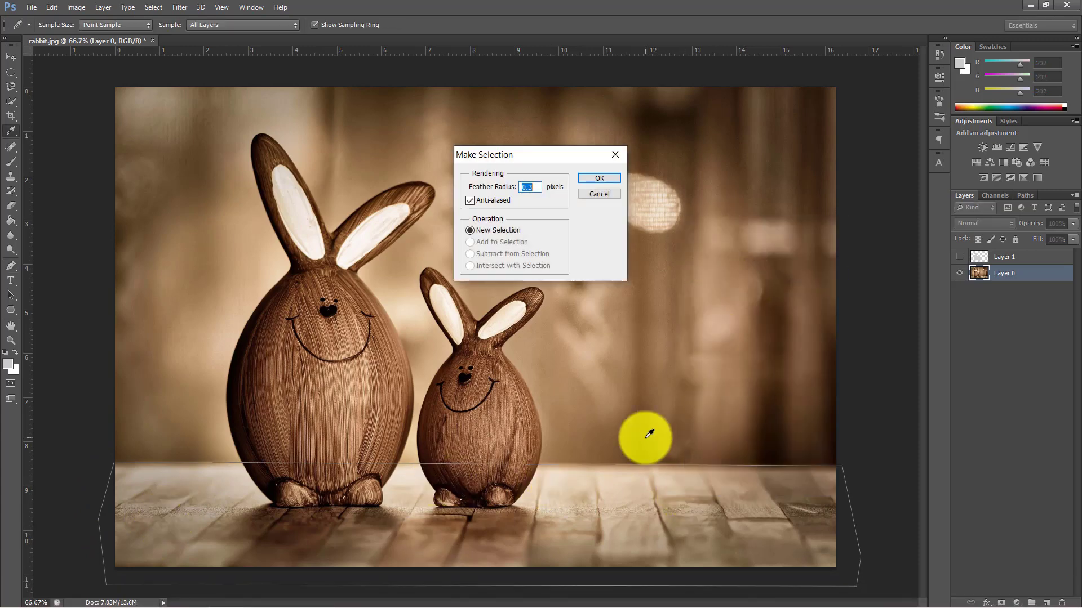
left_click(600, 181)
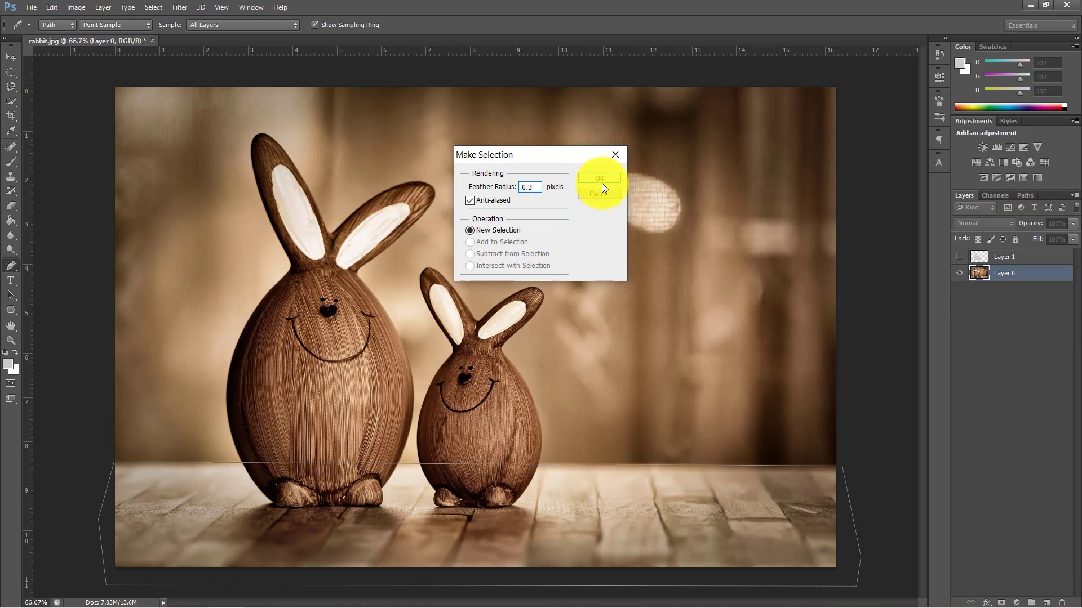
Add Layer 2 as the working layer and pick grey 207 (cfcfcf) as the foreground colour.
left_click(1046, 603)
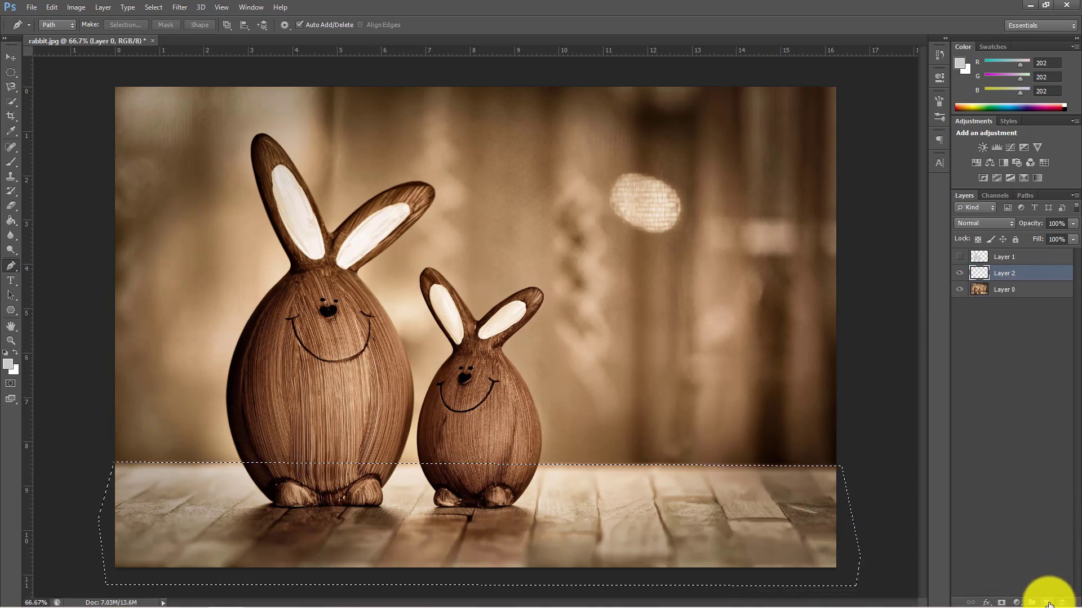
left_click(1011, 256)
left_click(1011, 275)
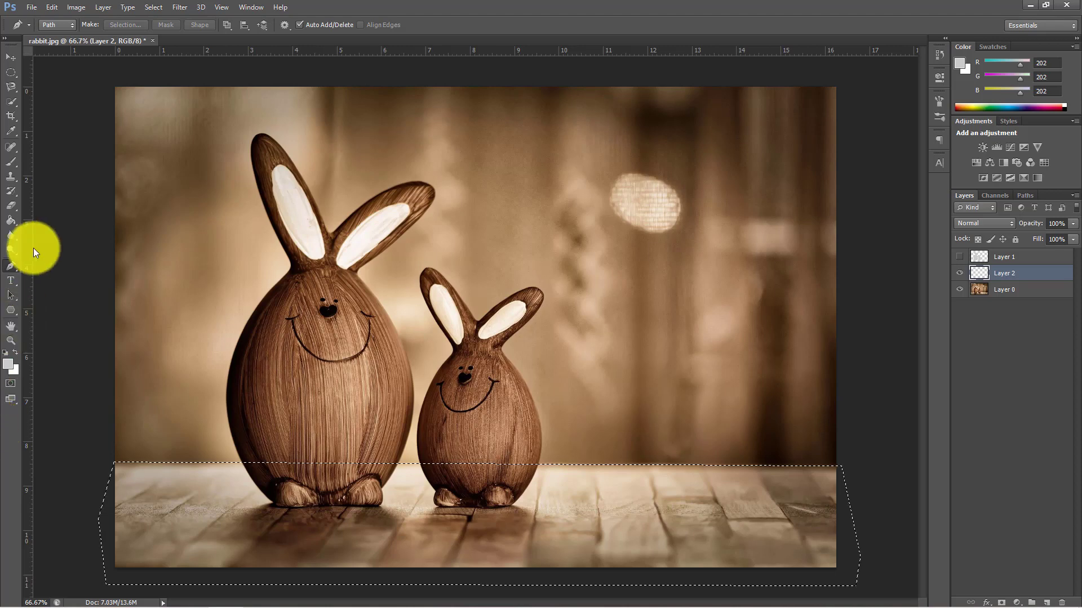
left_click(8, 366)
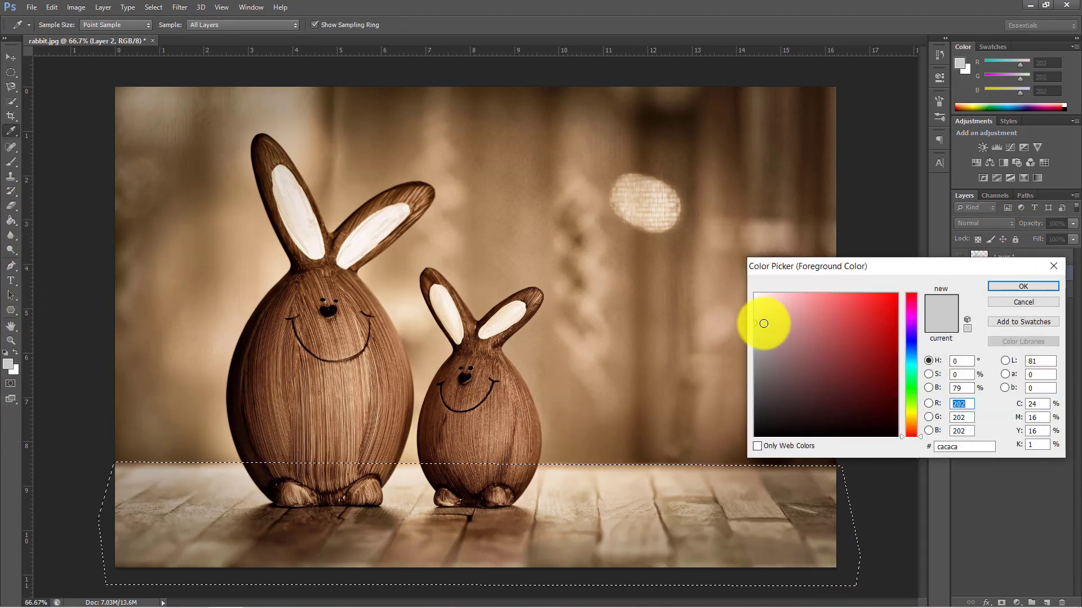
left_click_drag(757, 323, 753, 317)
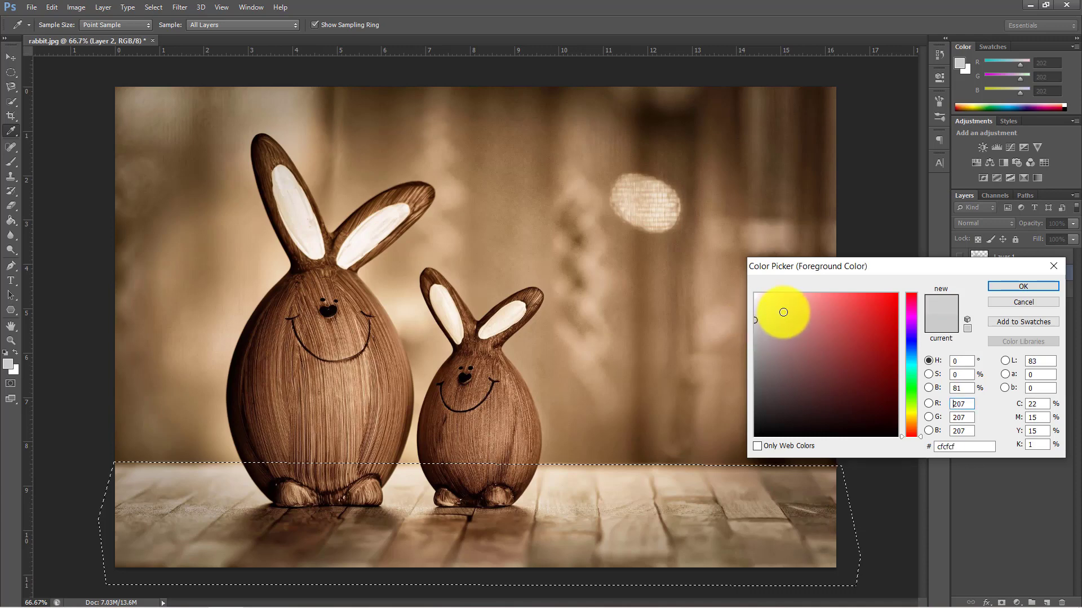
Paint-bucket the floor selection with grey 207 on Layer 2, then deselect.
left_click(1023, 286)
key("p")
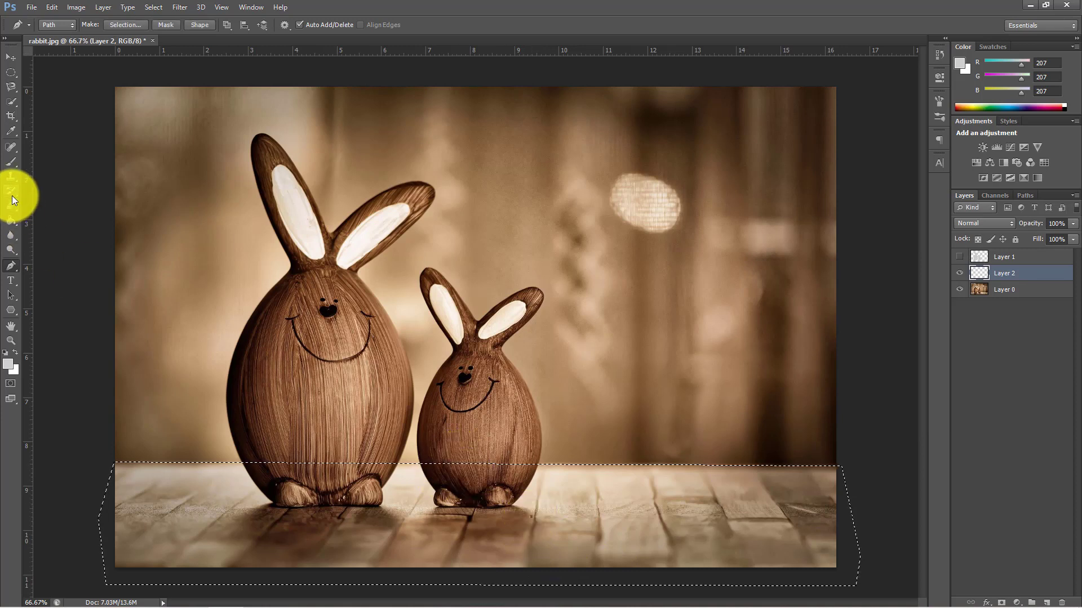
left_click(13, 224)
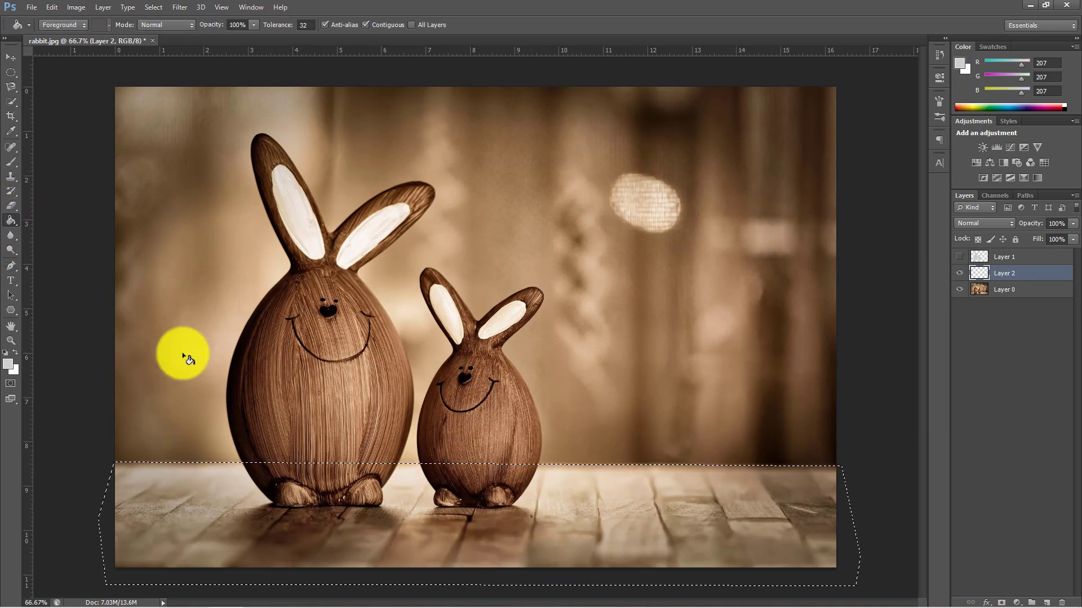
left_click(622, 490)
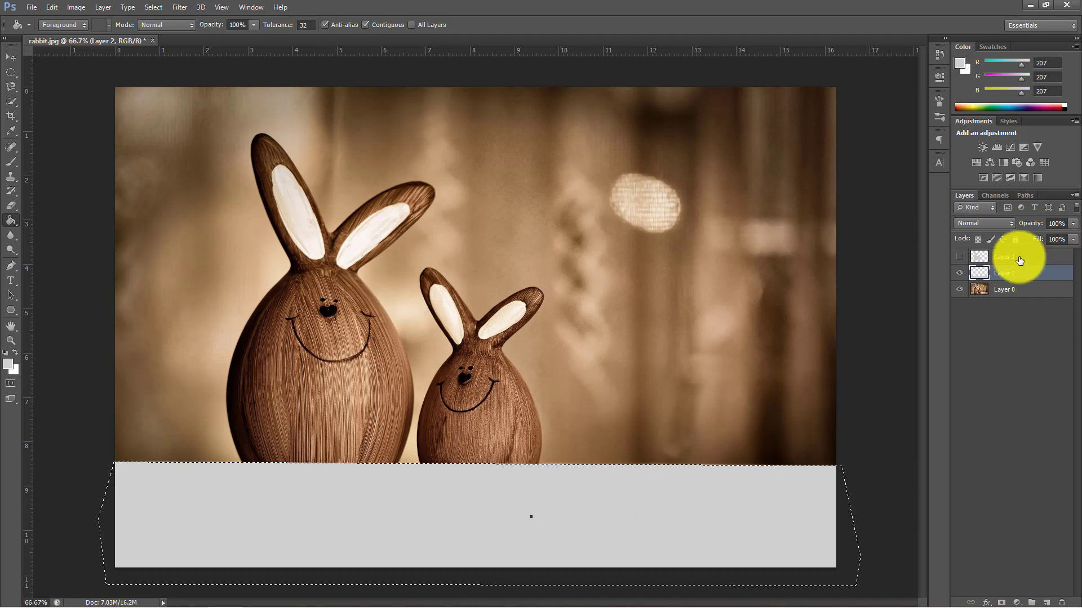
left_click(1021, 196)
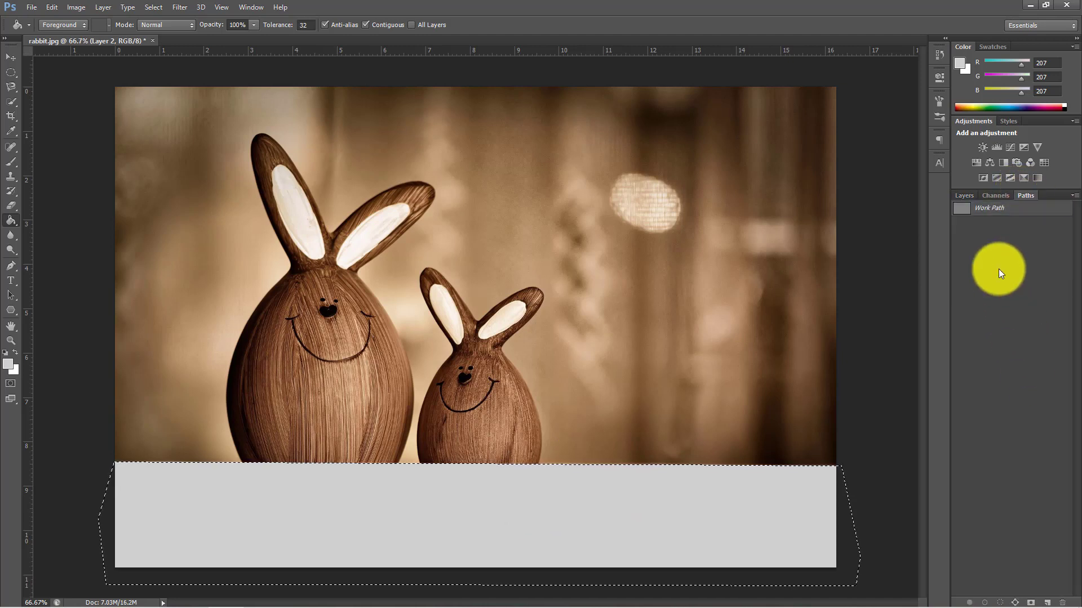
left_click(975, 198)
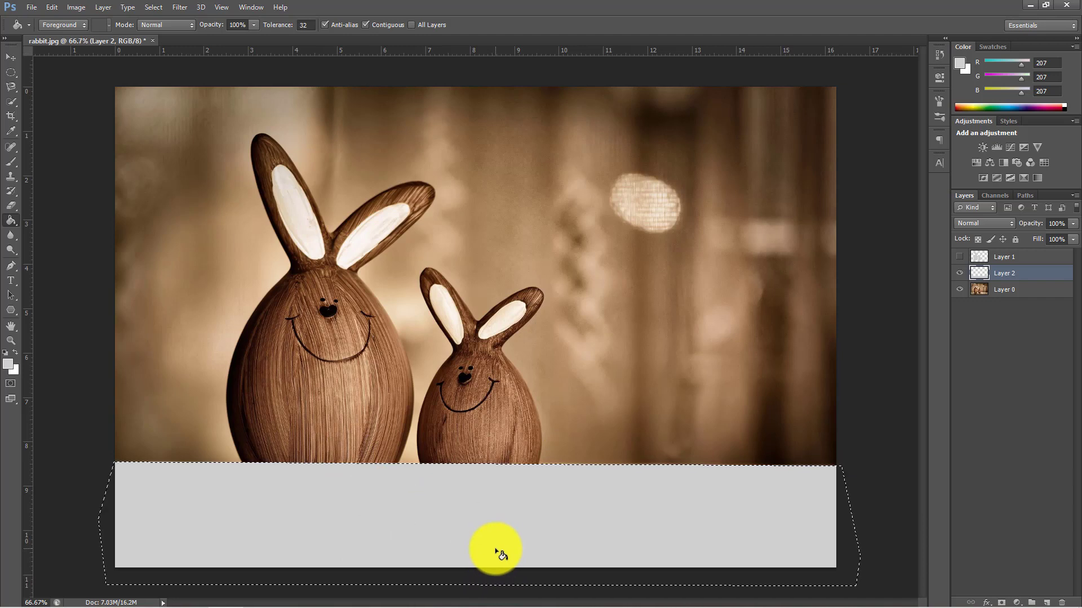
key("ctrl+d")
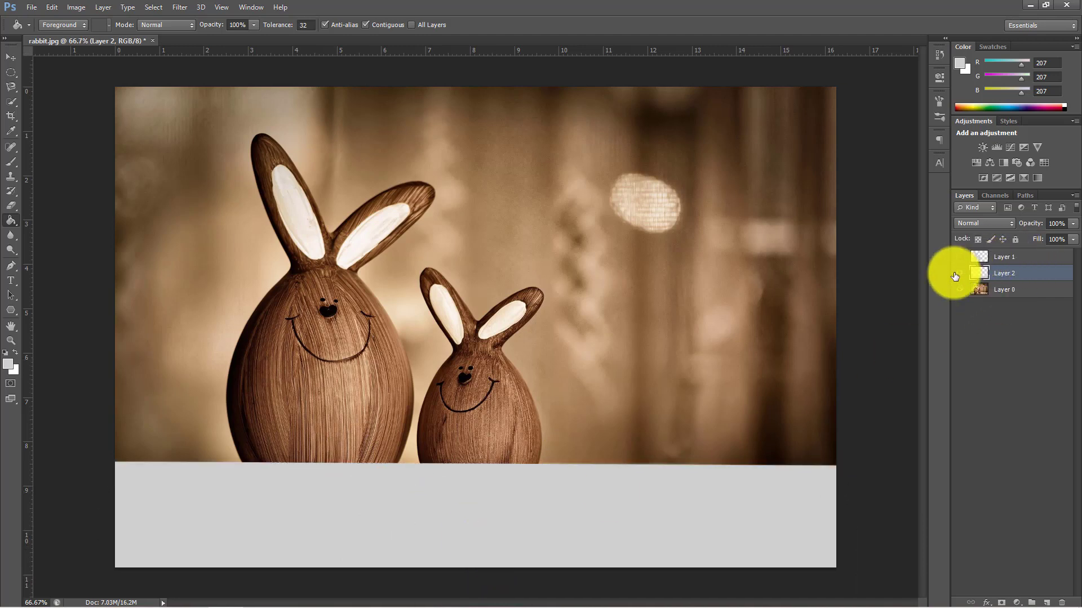
Hide Layer 2 and duplicate Layer 0 as Layer 0 copy.
left_click(960, 274)
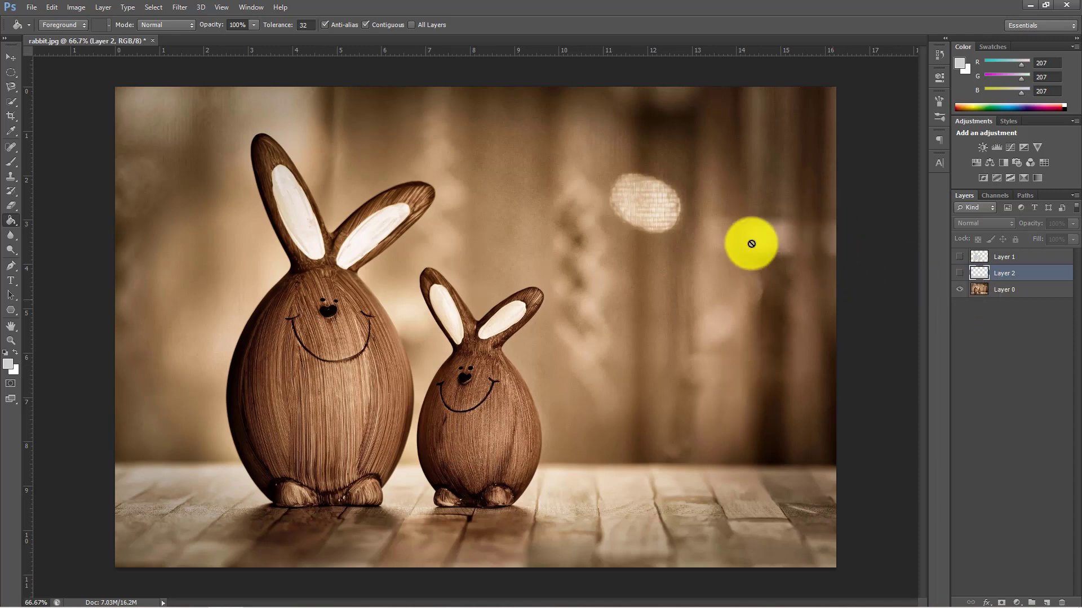
left_click(961, 290)
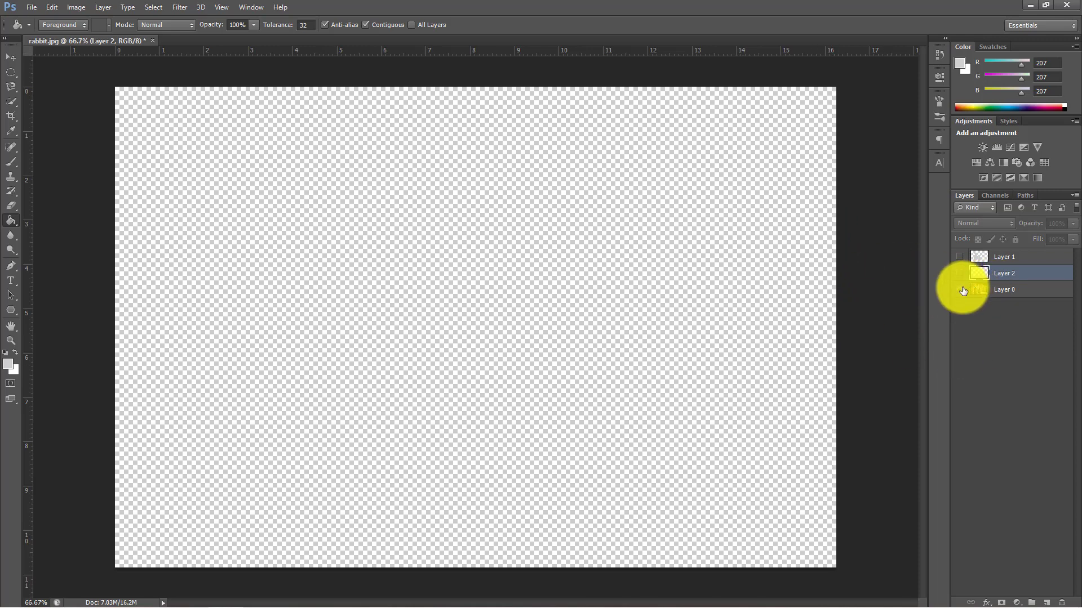
left_click(961, 289)
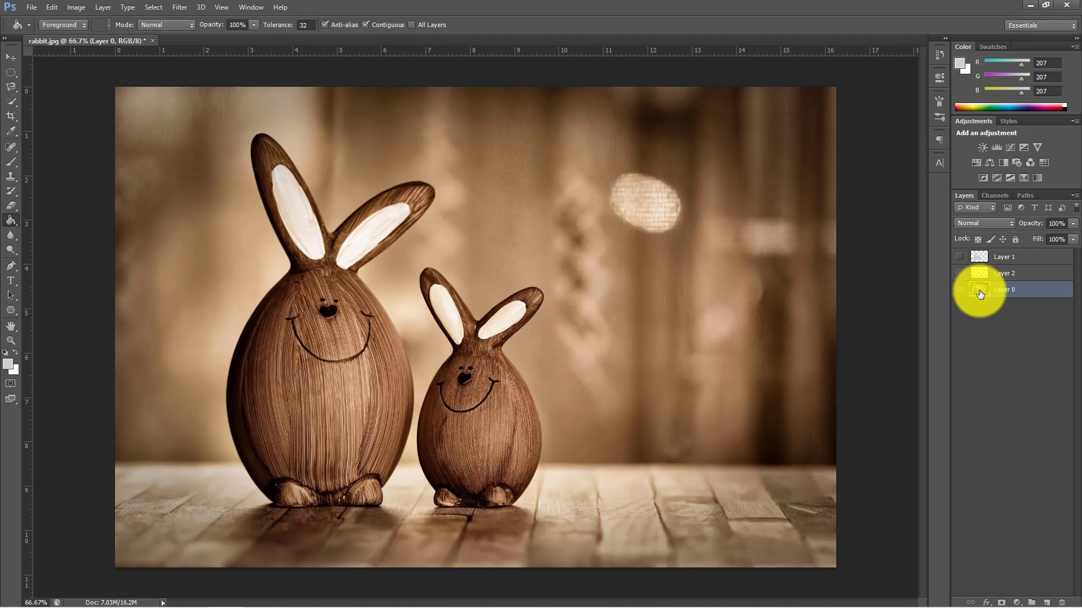
right_click(979, 293)
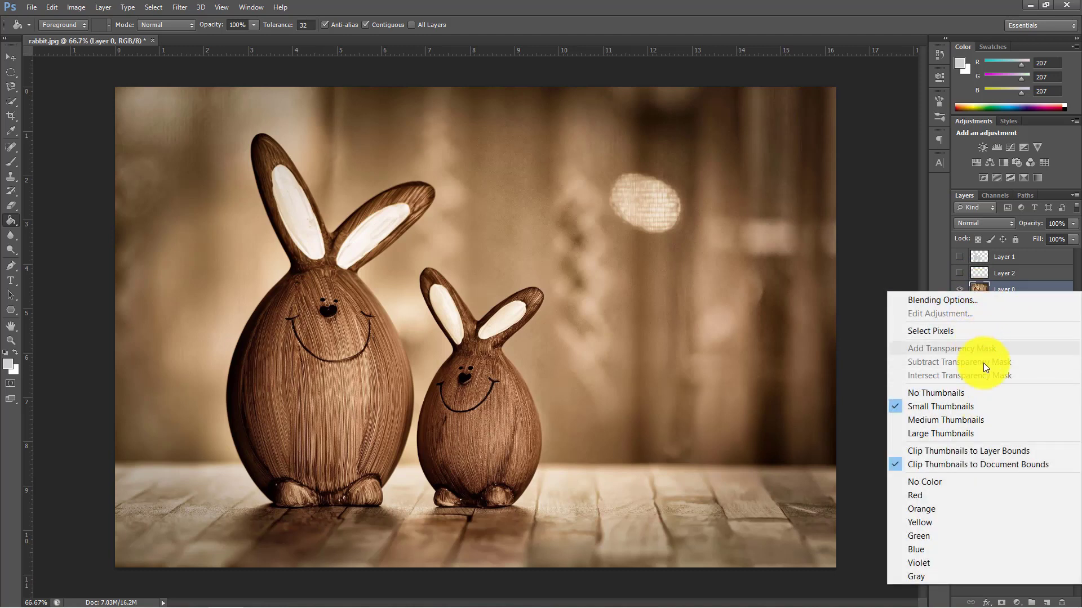
right_click(1026, 287)
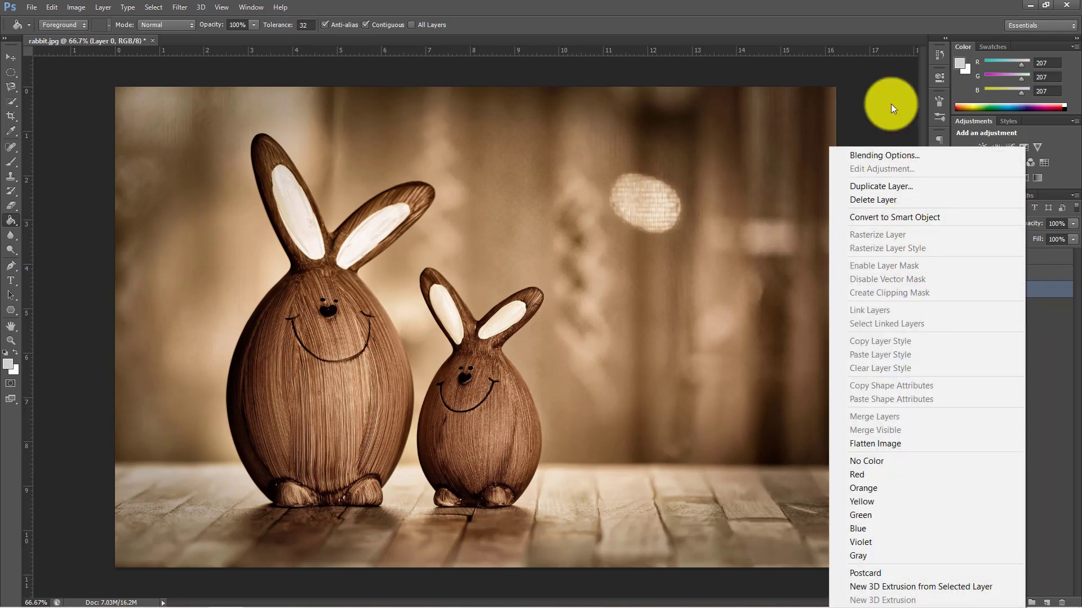
left_click(890, 187)
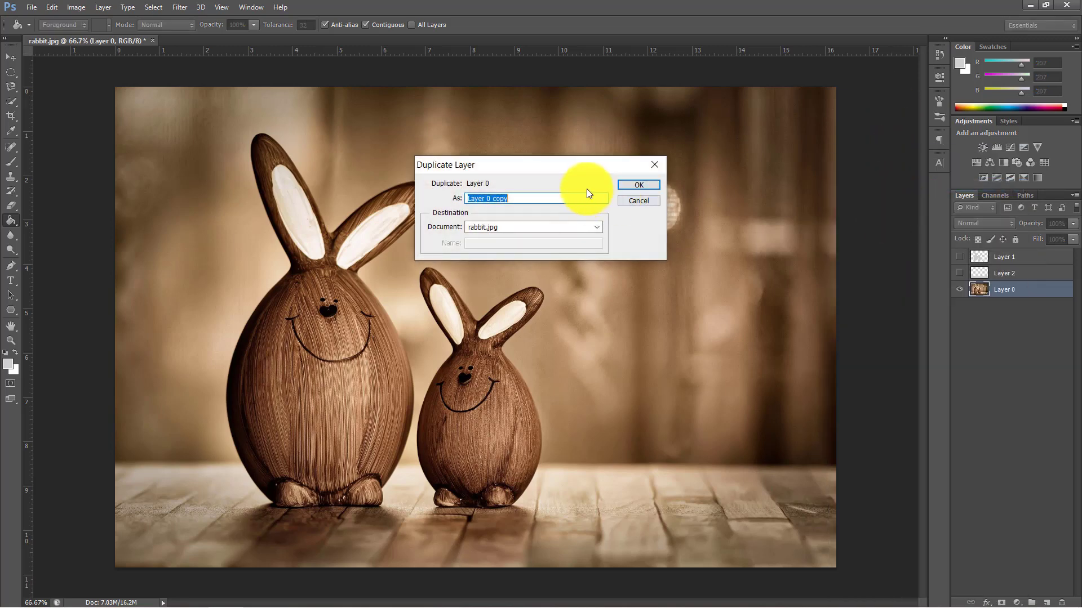
left_click(621, 184)
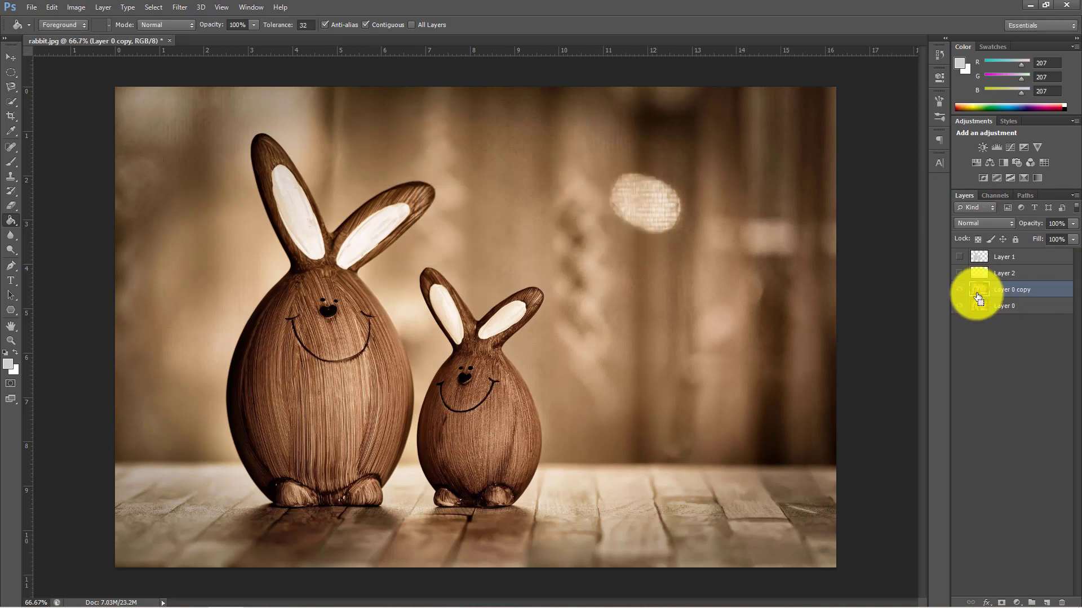
Select all of Layer 0 copy and try trial gradients with the Gradient tool, undoing them.
left_click(979, 298, "ctrl")
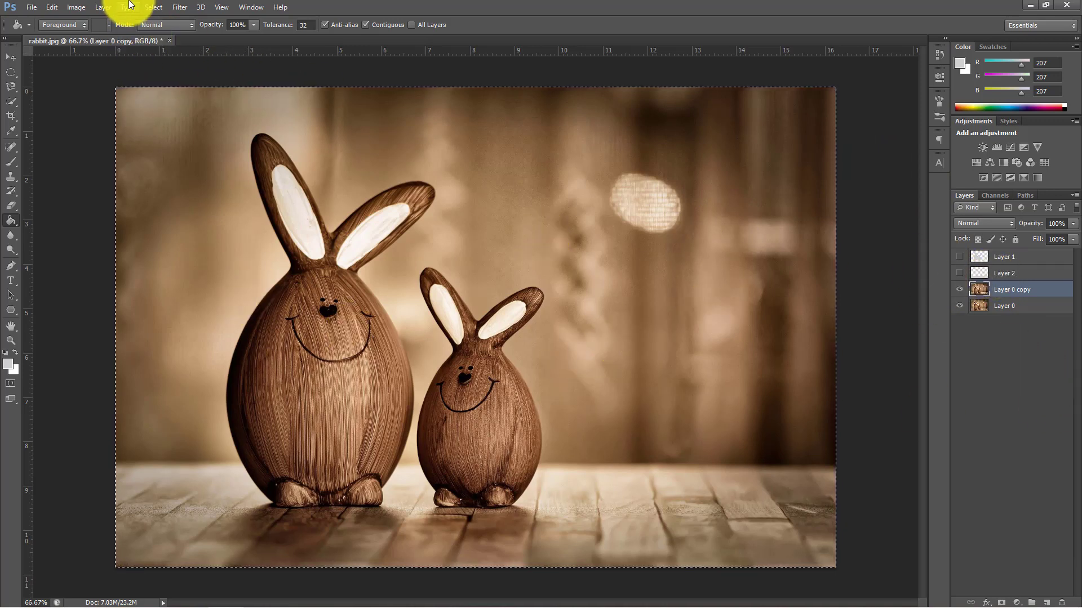
left_click(17, 218)
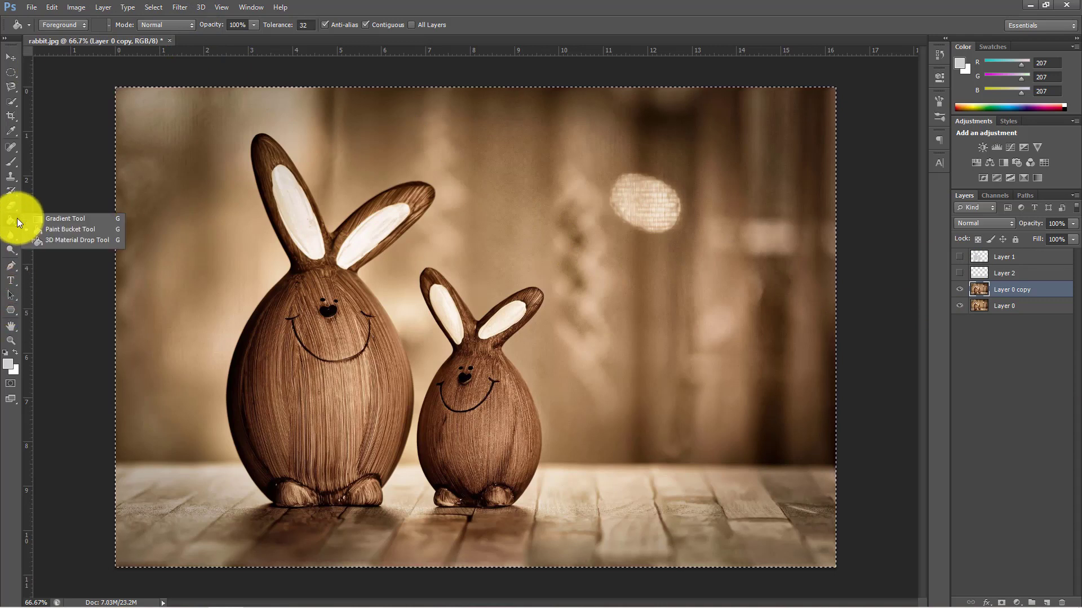
left_click(74, 218)
left_click_drag(525, 110, 558, 448)
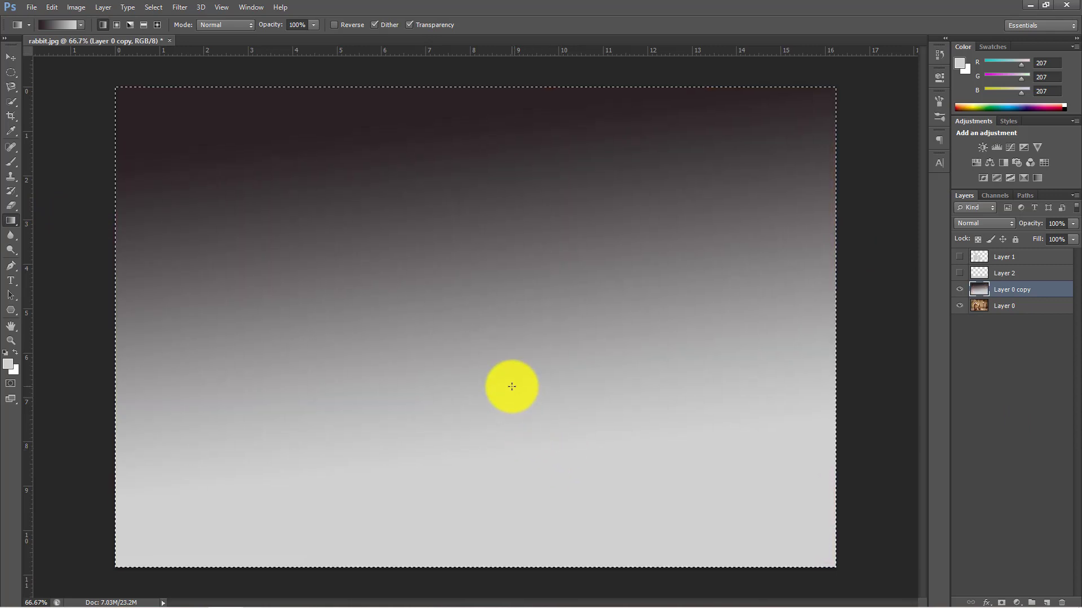
key("ctrl+z")
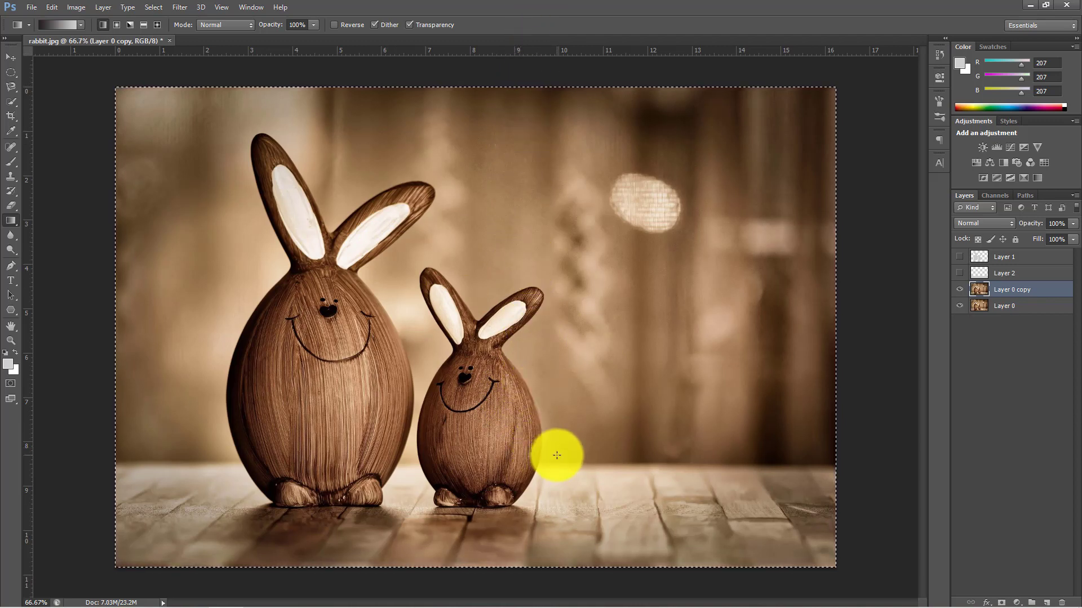
left_click_drag(493, 98, 487, 327)
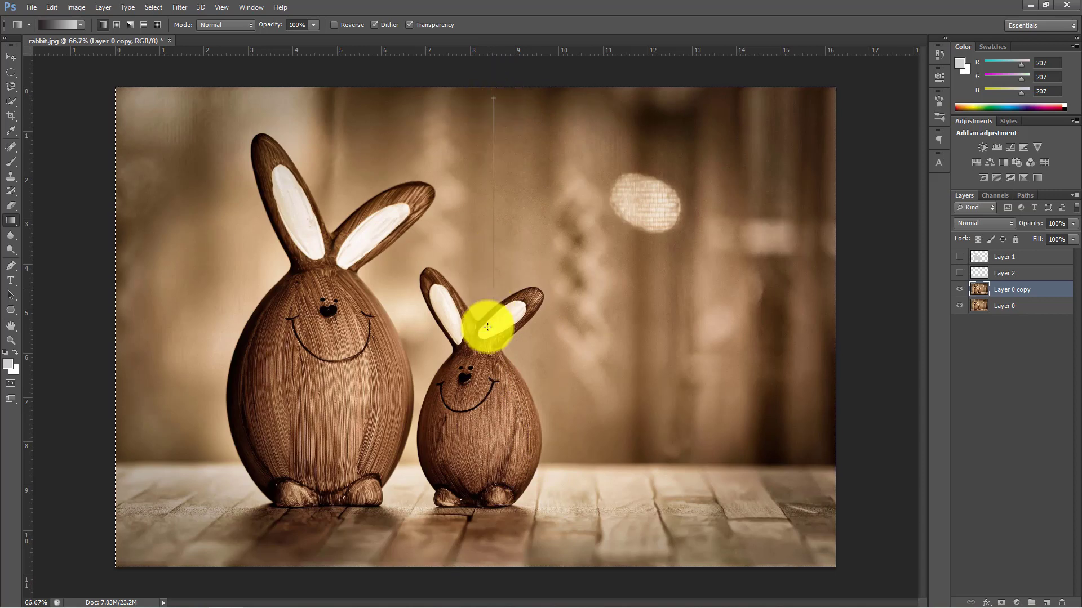
key("ctrl+z")
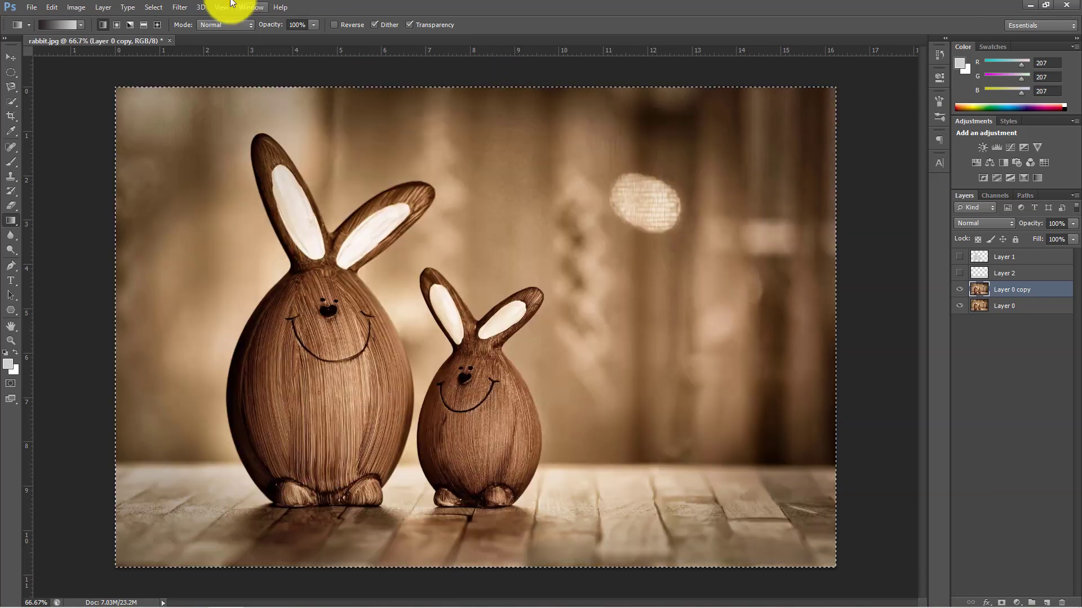
Apply the Black, White gradient upward, white at top and black at bottom, then deselect.
left_click(62, 26)
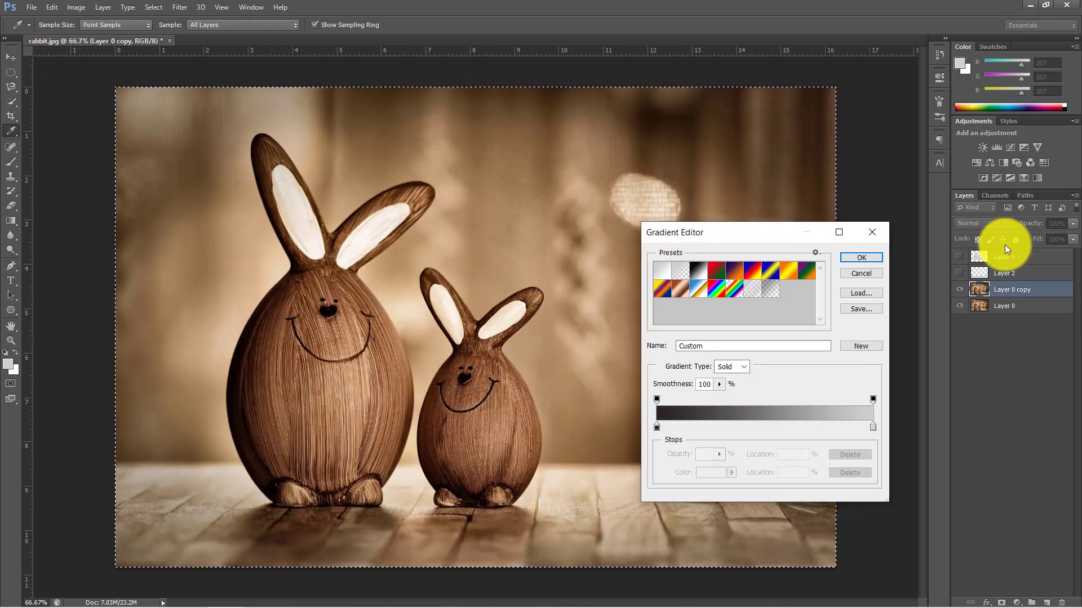
left_click(697, 276)
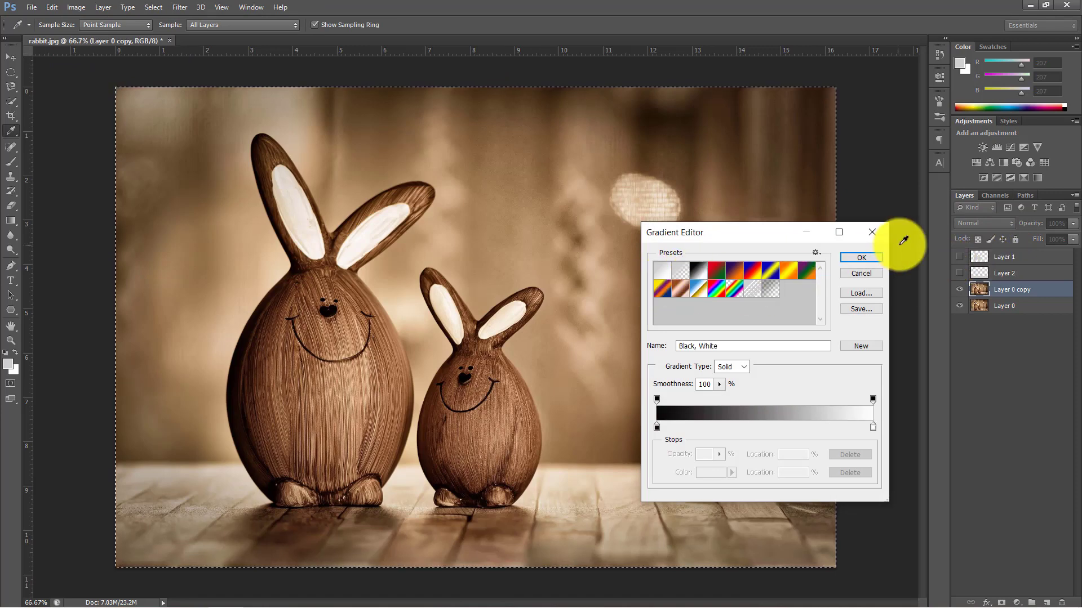
left_click(861, 258)
left_click_drag(449, 99, 497, 356)
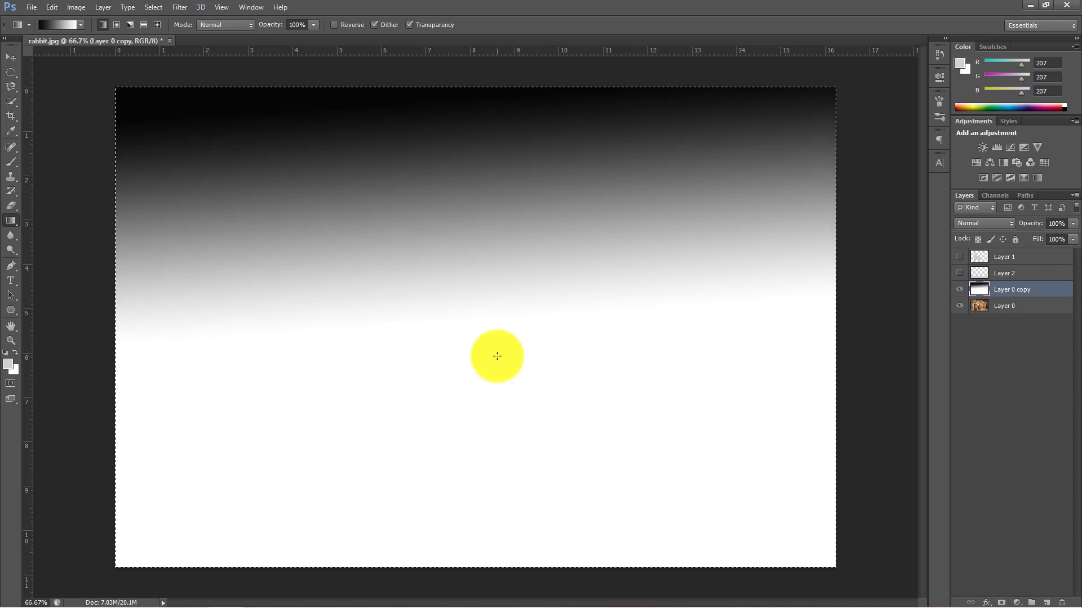
key("ctrl+z")
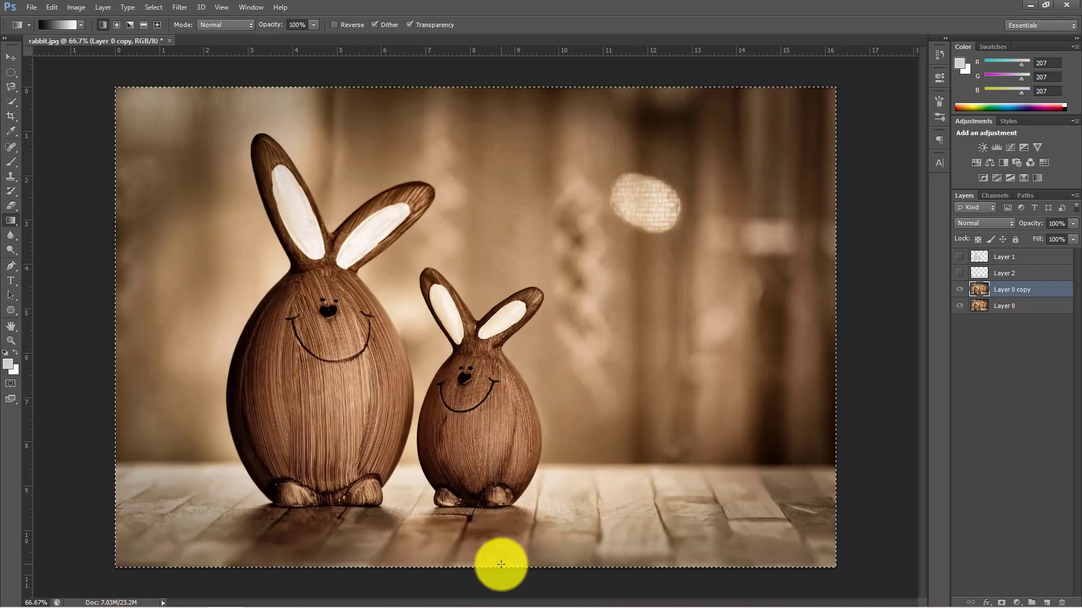
left_click_drag(502, 562, 528, 241)
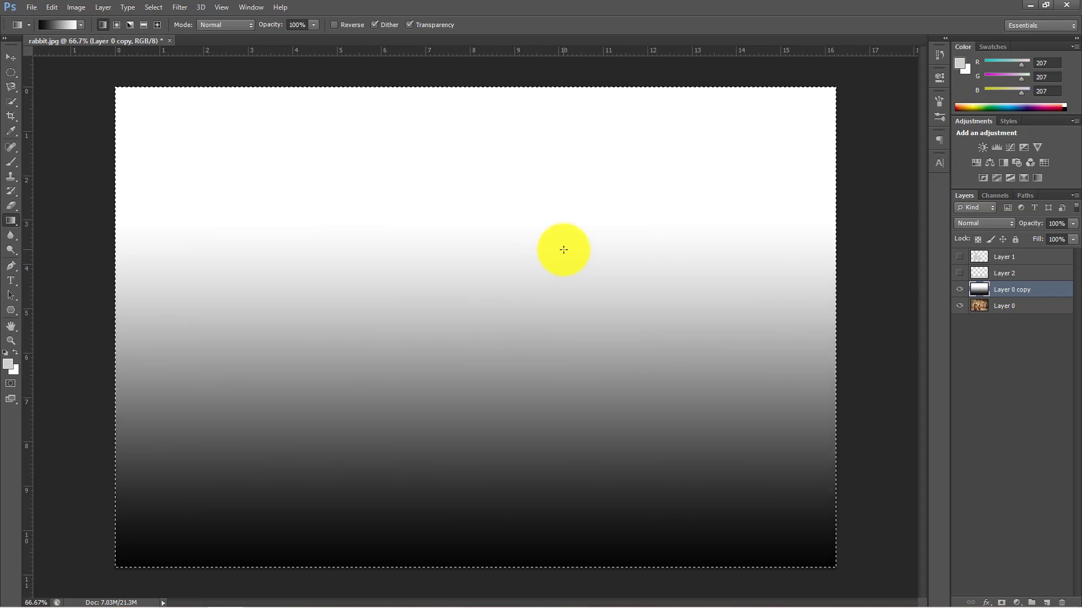
key("ctrl+d")
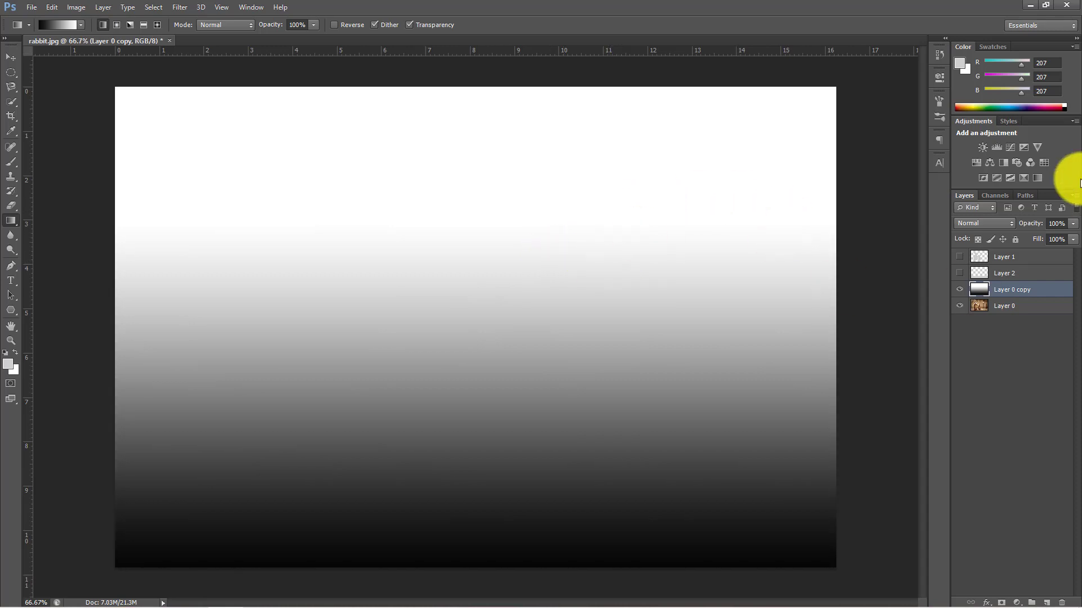
Show Layer 1, reload Layer 0 copy's area and redraw the gradient from below the canvas upward.
left_click(959, 256)
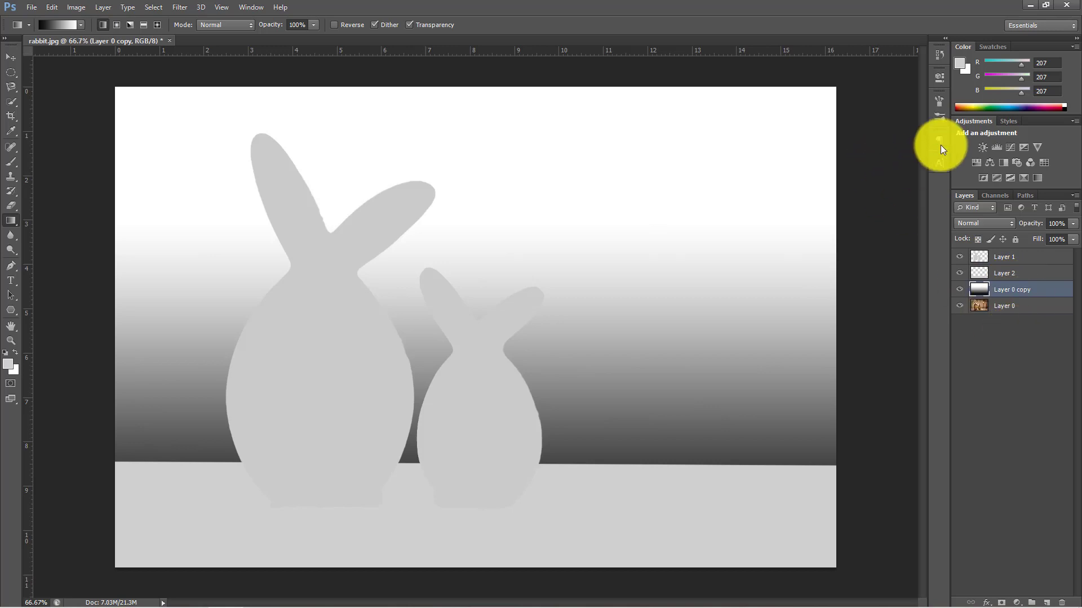
left_click(980, 291, "ctrl")
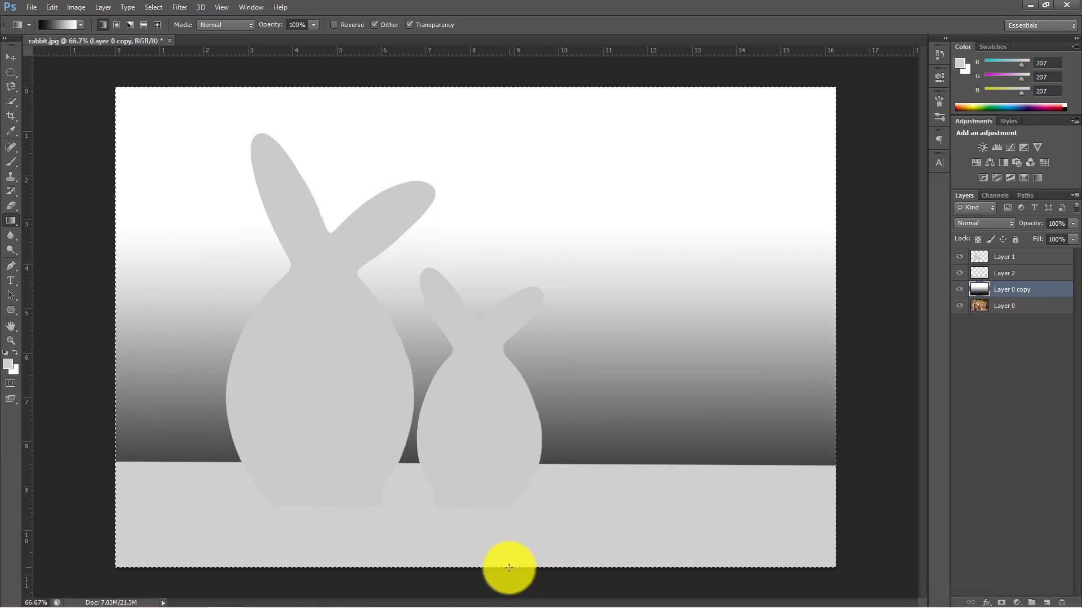
left_click_drag(509, 566, 458, 108)
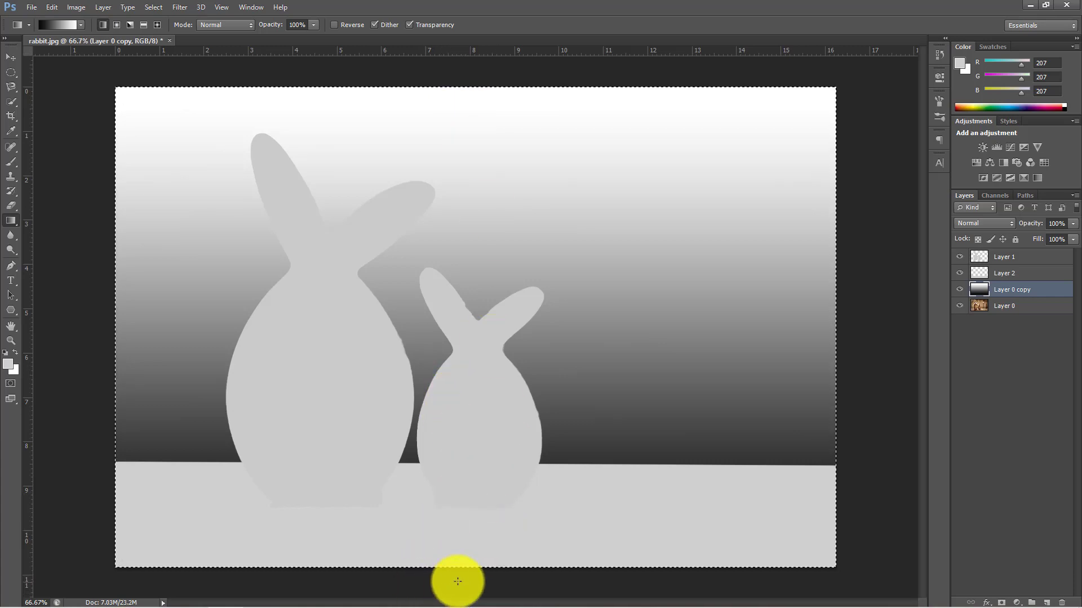
left_click_drag(457, 581, 458, 49)
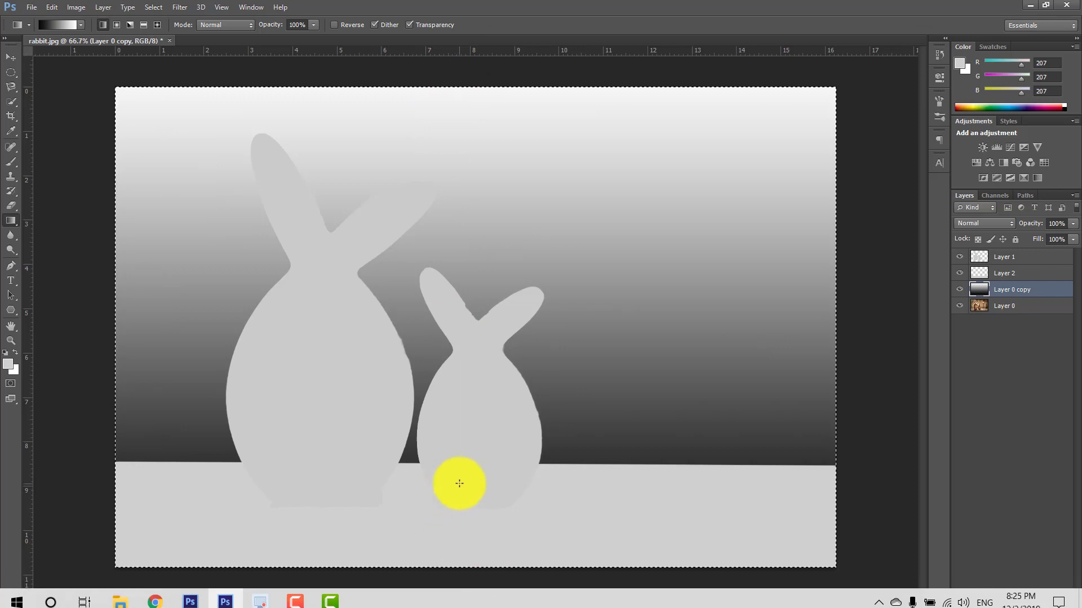
mouse_move(469, 461)
left_mouse_down()
mouse_move(467, 591)
mouse_move(462, 1)
left_mouse_up()
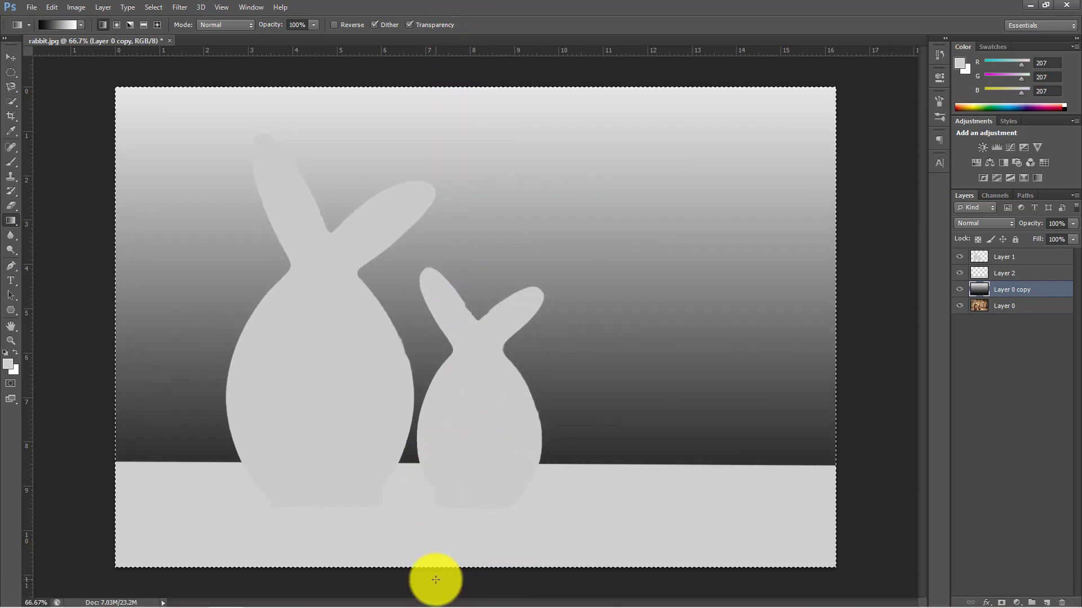
left_click_drag(442, 586, 432, 22)
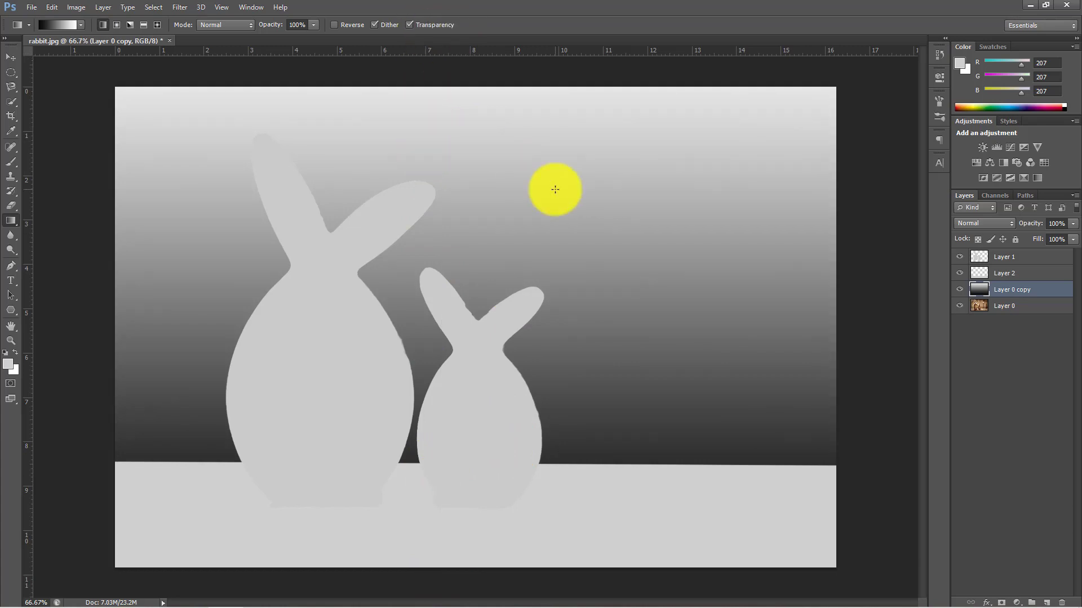
key("ctrl+d")
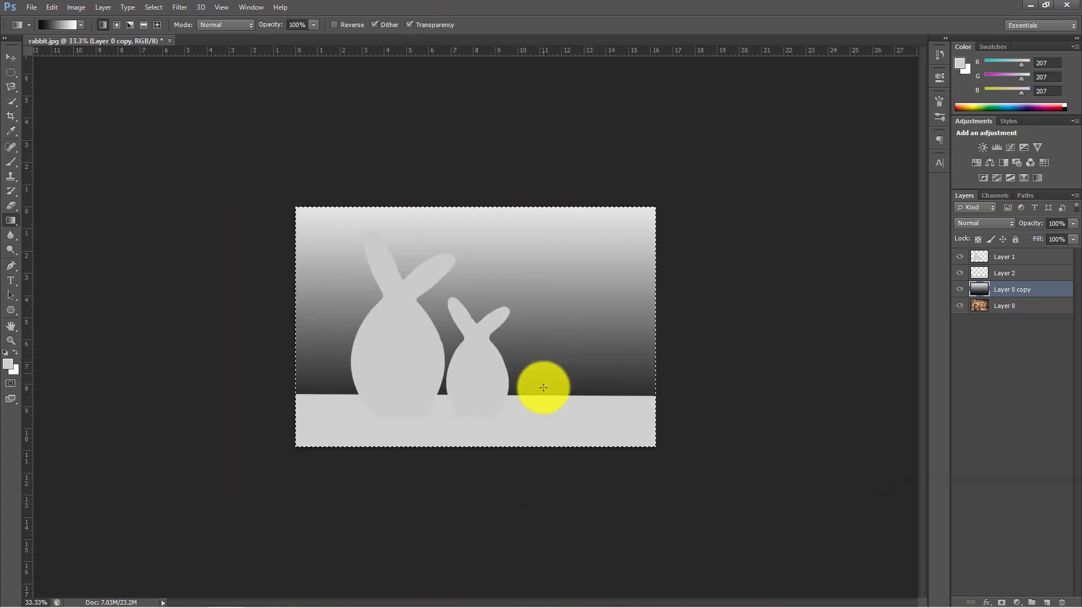
Redraw the background gradient darker, deselect, then switch to the Move tool at 50% zoom.
left_click_drag(492, 472, 473, 25)
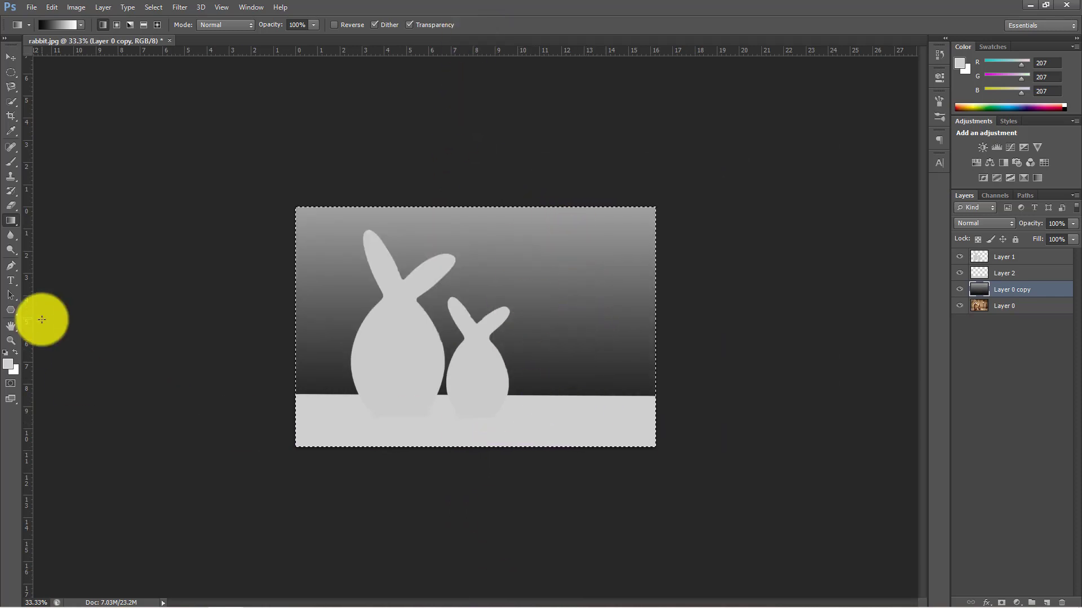
key("ctrl+d")
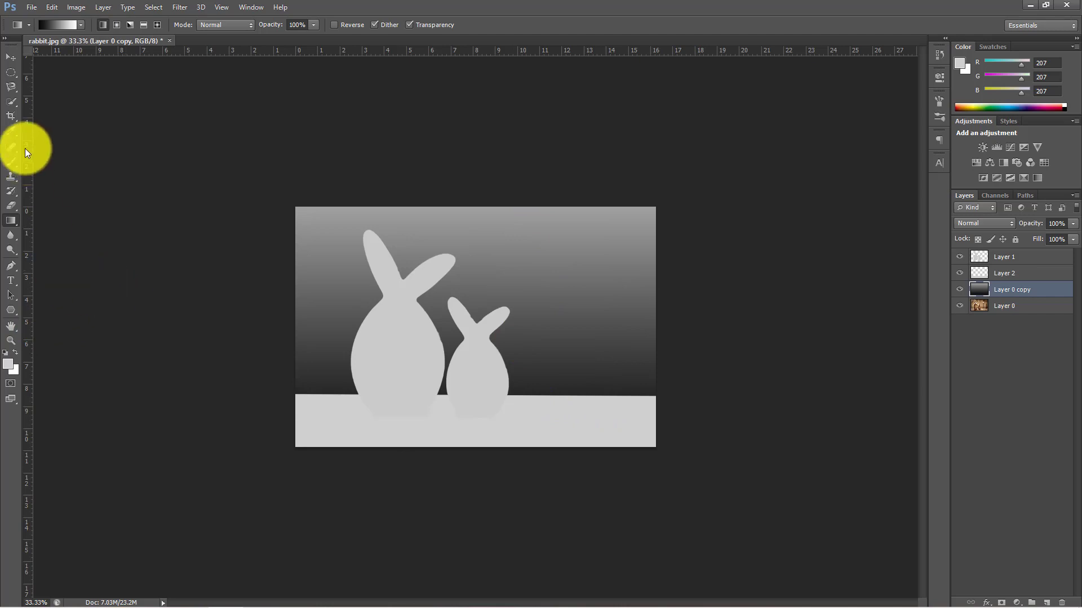
left_click(12, 58)
key("ctrl+plus")
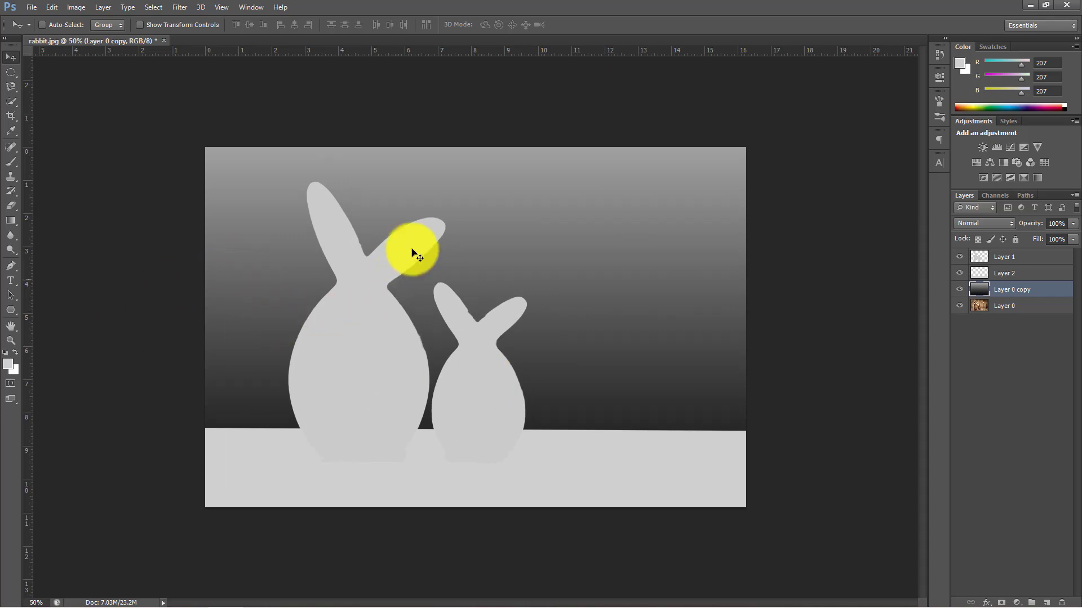
left_click_drag(416, 254, 543, 243)
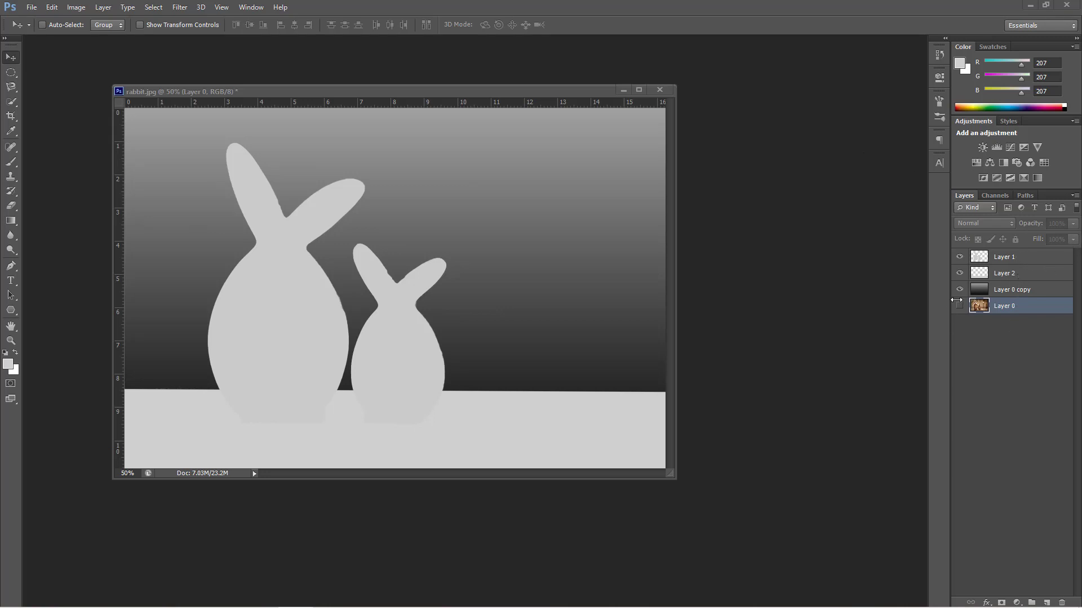
Show only the rabbit photo layer and open Save As in the 3d2 folder.
left_click(959, 290)
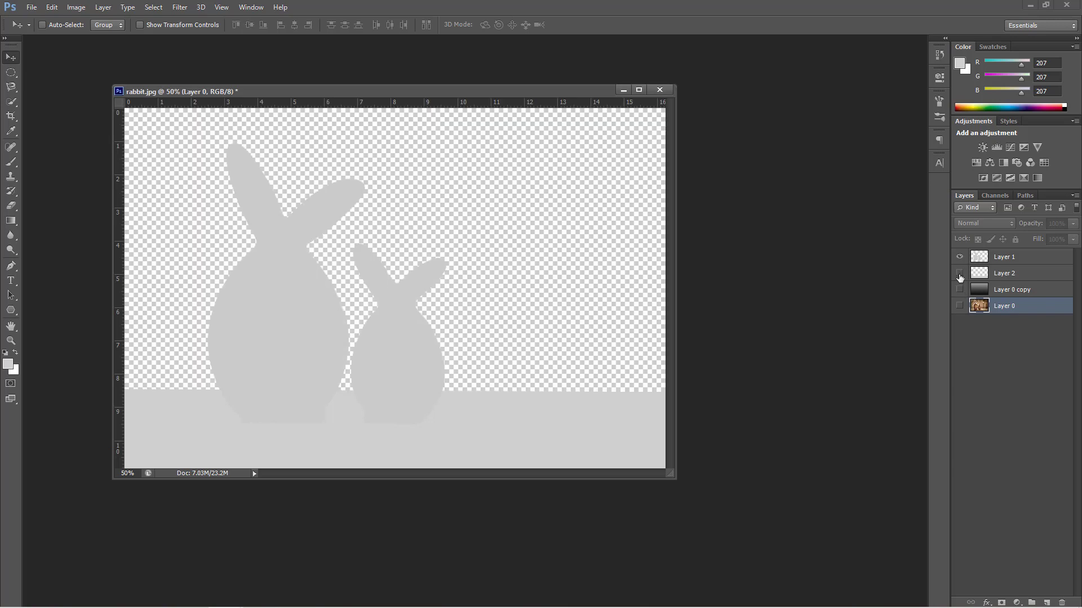
left_click(959, 257)
left_click(959, 306)
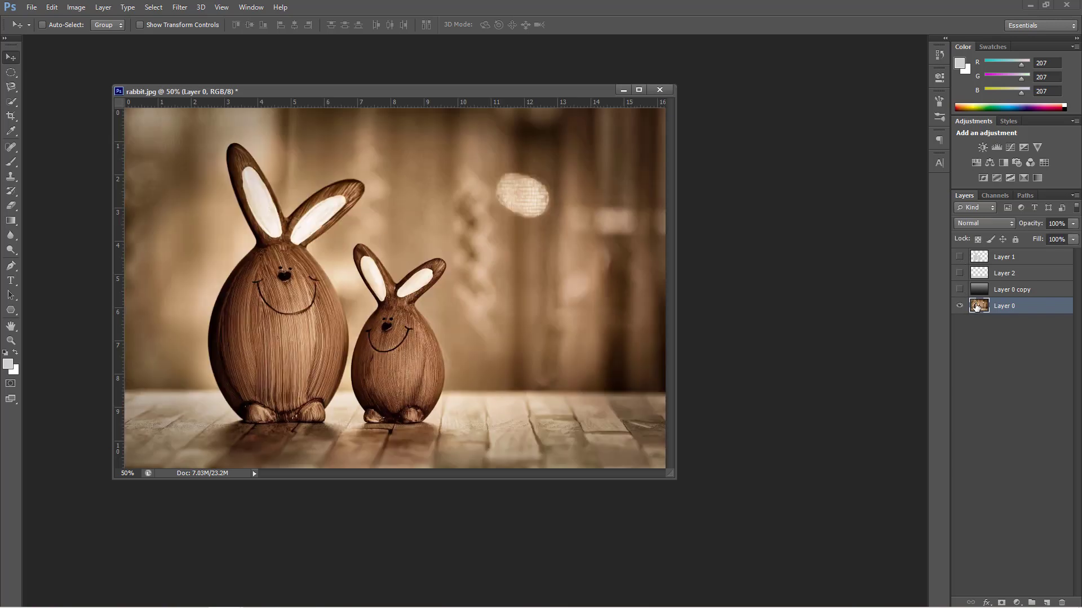
left_click(32, 8)
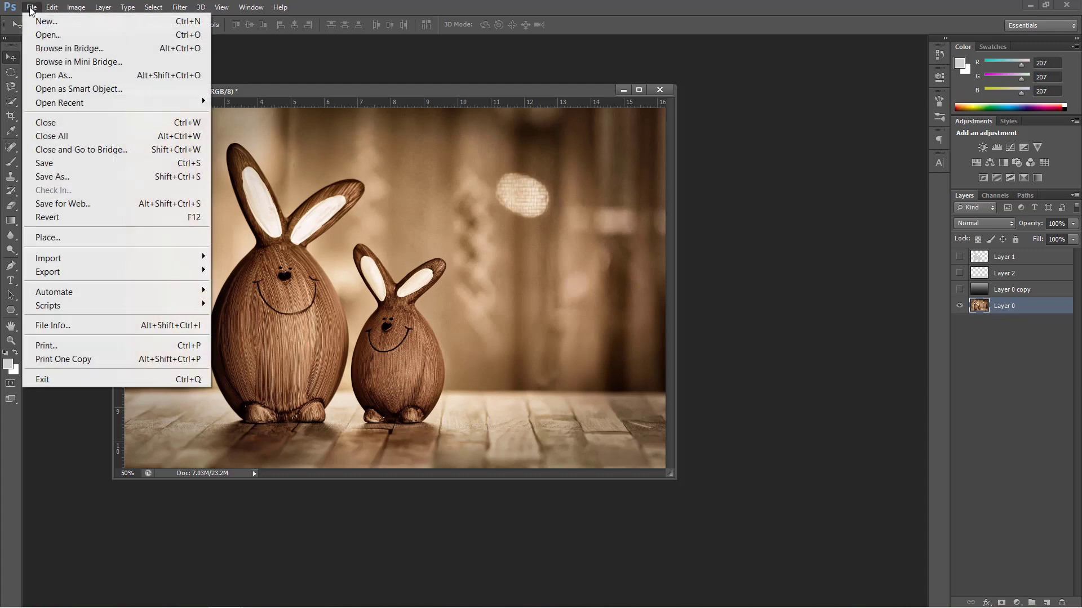
left_click(69, 179)
left_click(802, 212)
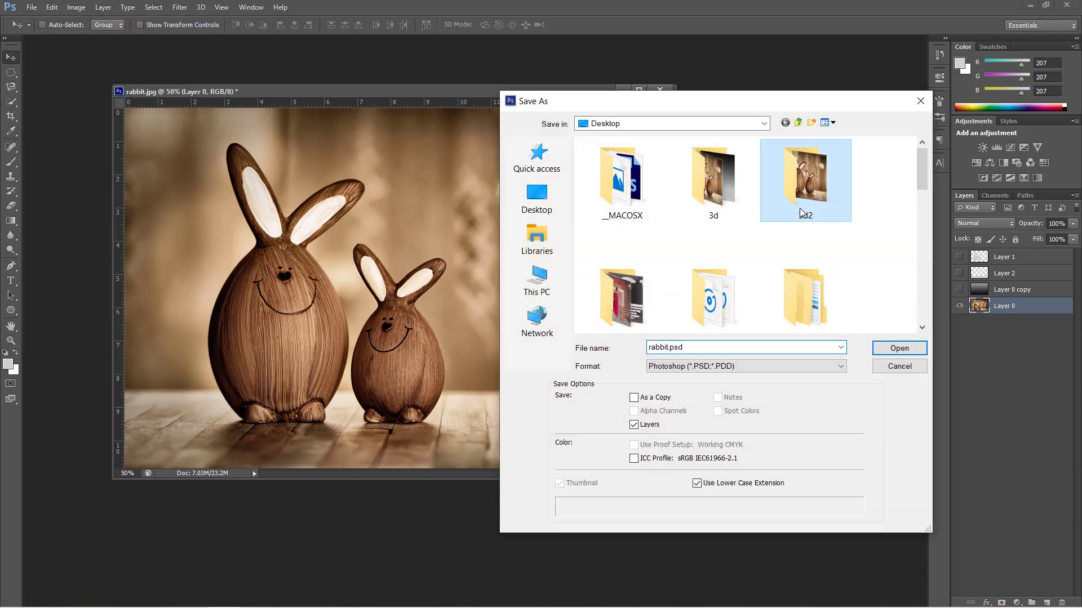
double_click(800, 209)
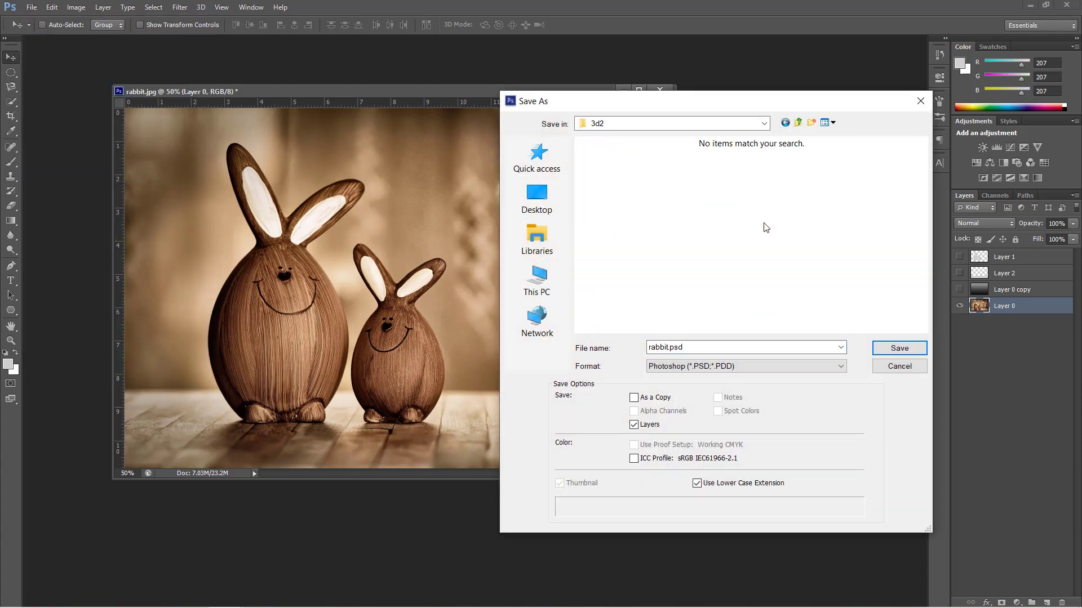
Save the photo as JPEG rabbit.jpg at maximum quality 12.
left_click(775, 365)
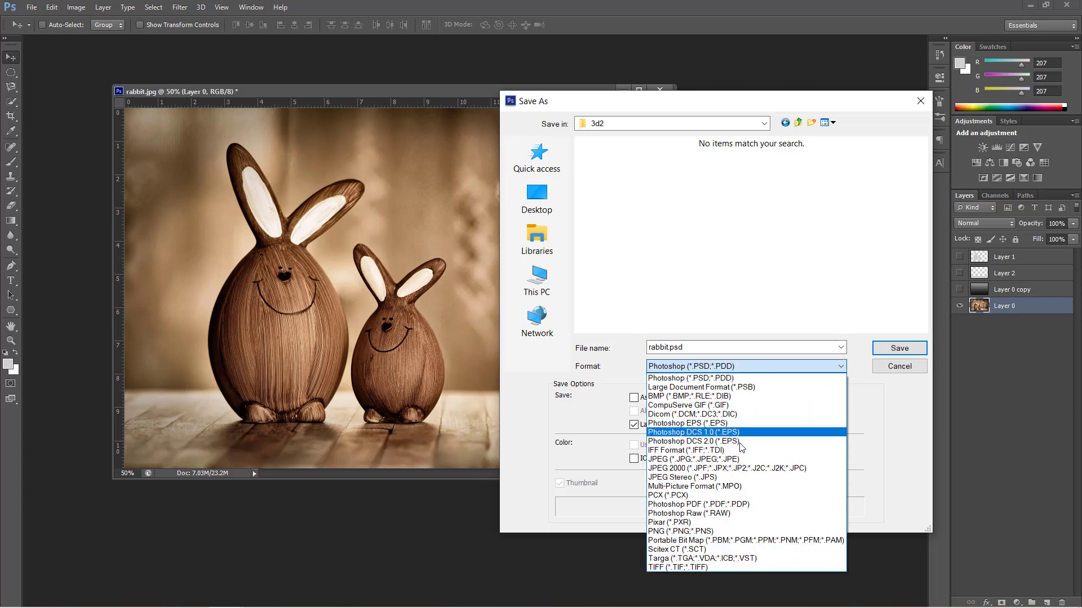
left_click(736, 460)
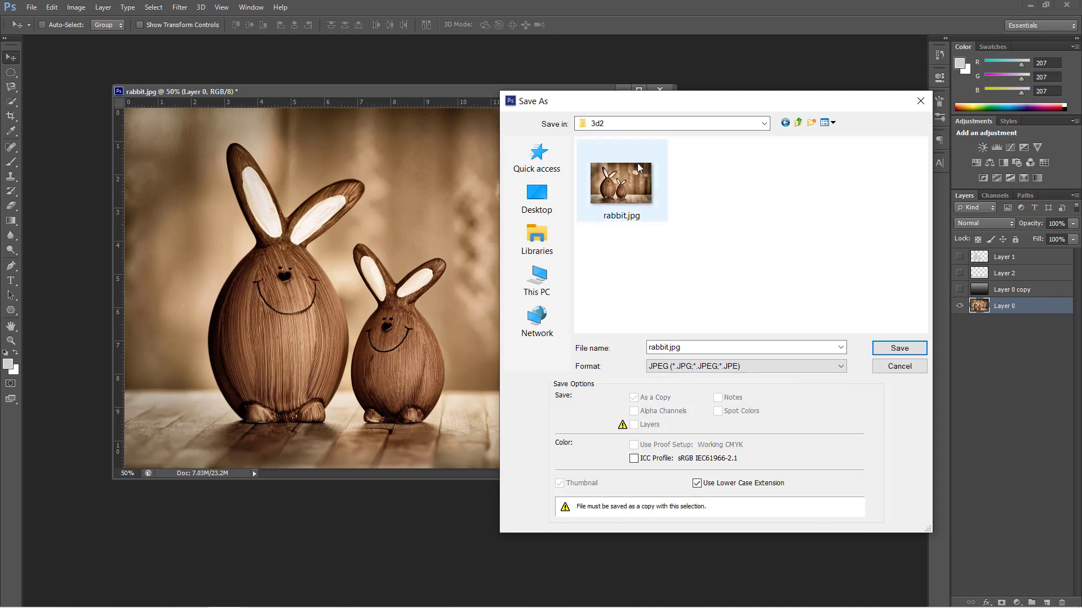
left_click(641, 180)
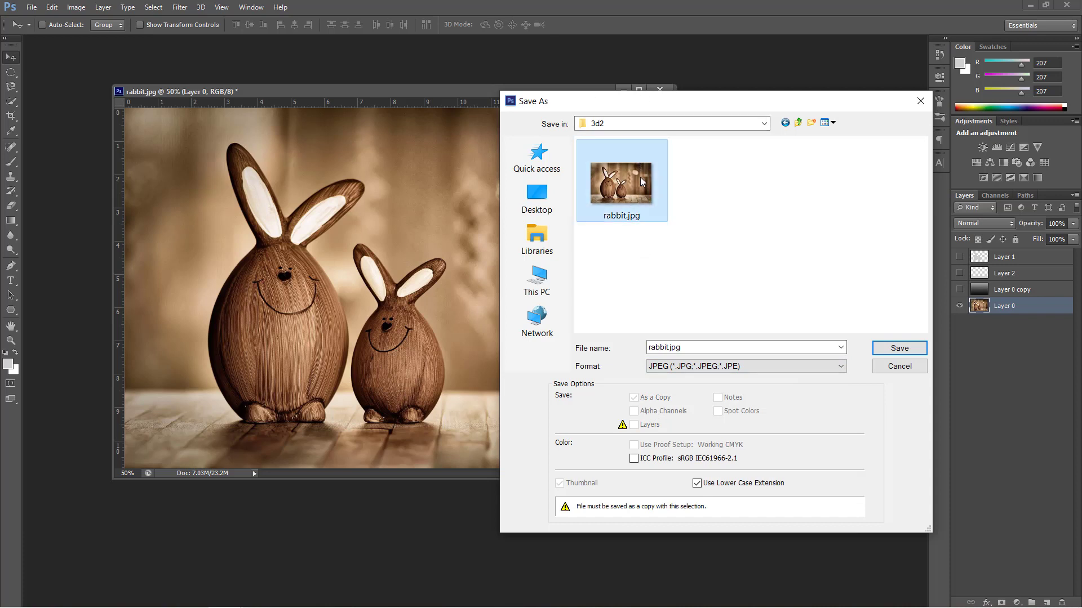
double_click(659, 348)
right_click(674, 352)
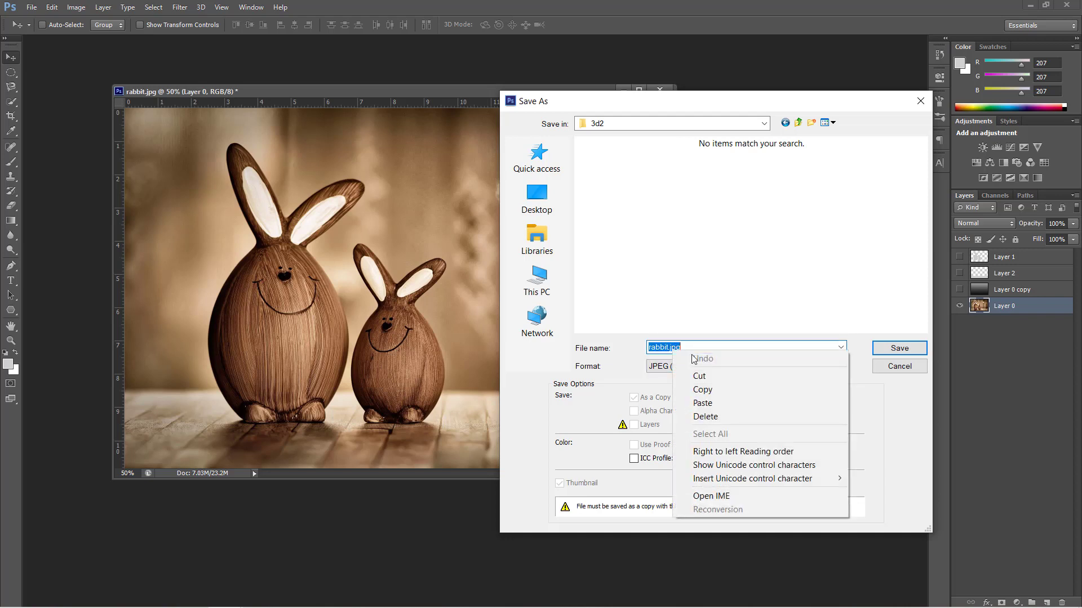
left_click(728, 394)
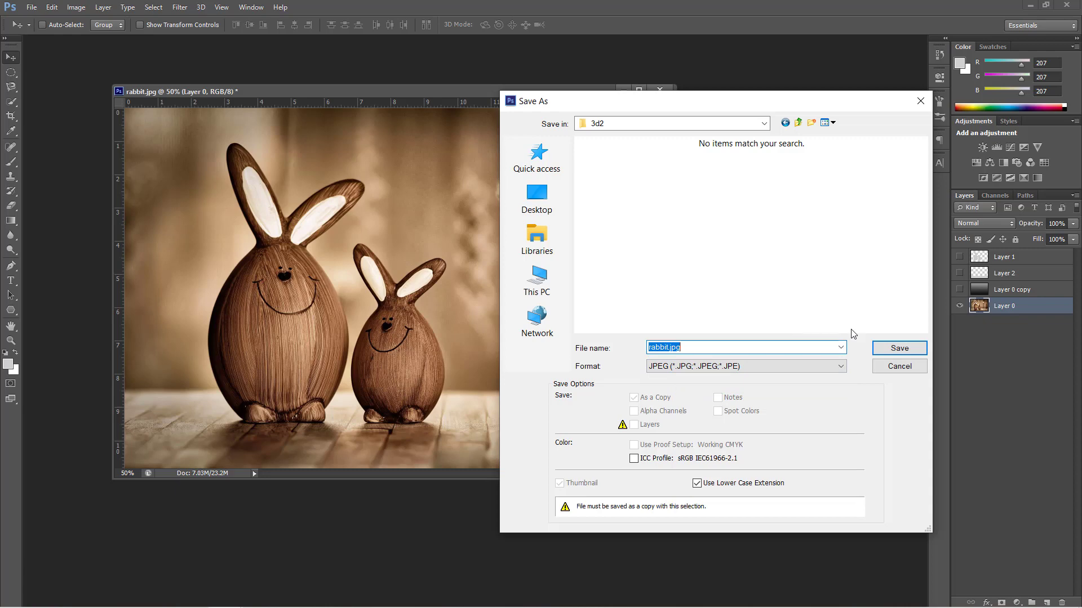
left_click(898, 348)
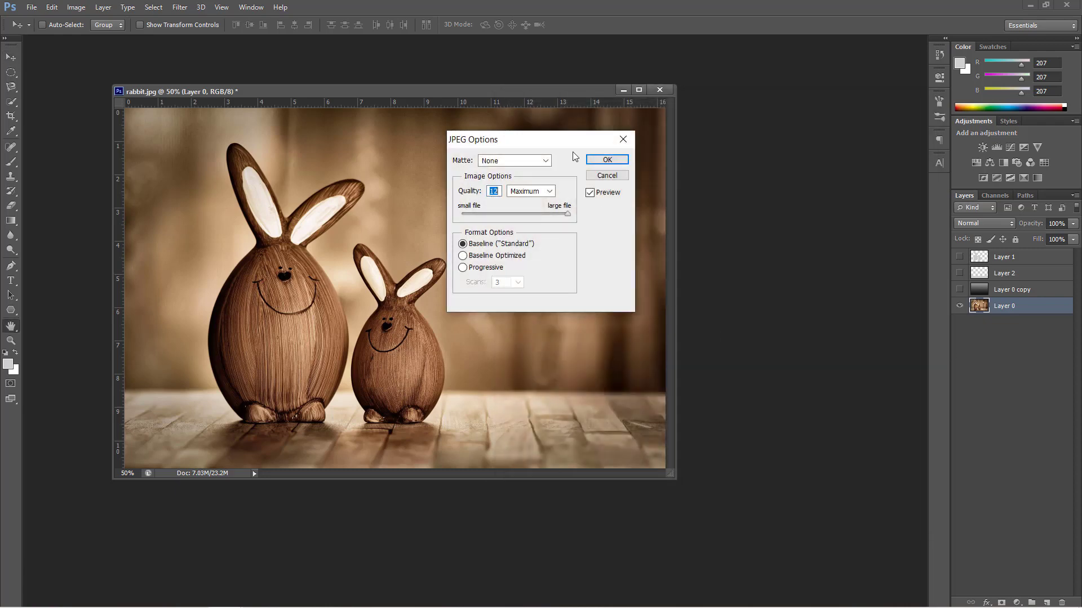
left_click(607, 160)
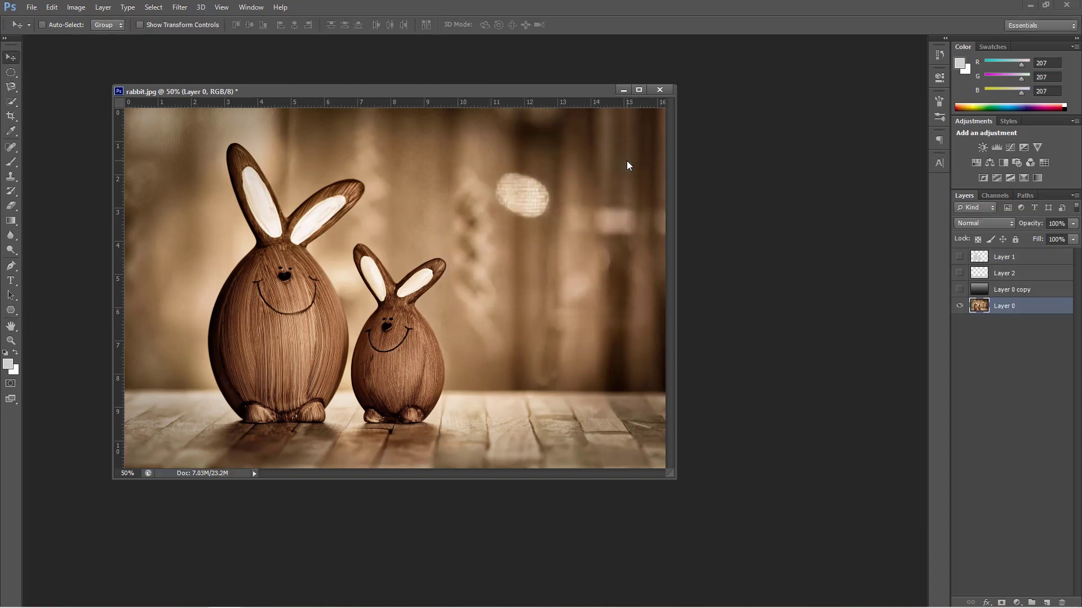
Show only the depth-map layers and start a JPEG Save As in the 3d2 folder.
left_click(959, 307)
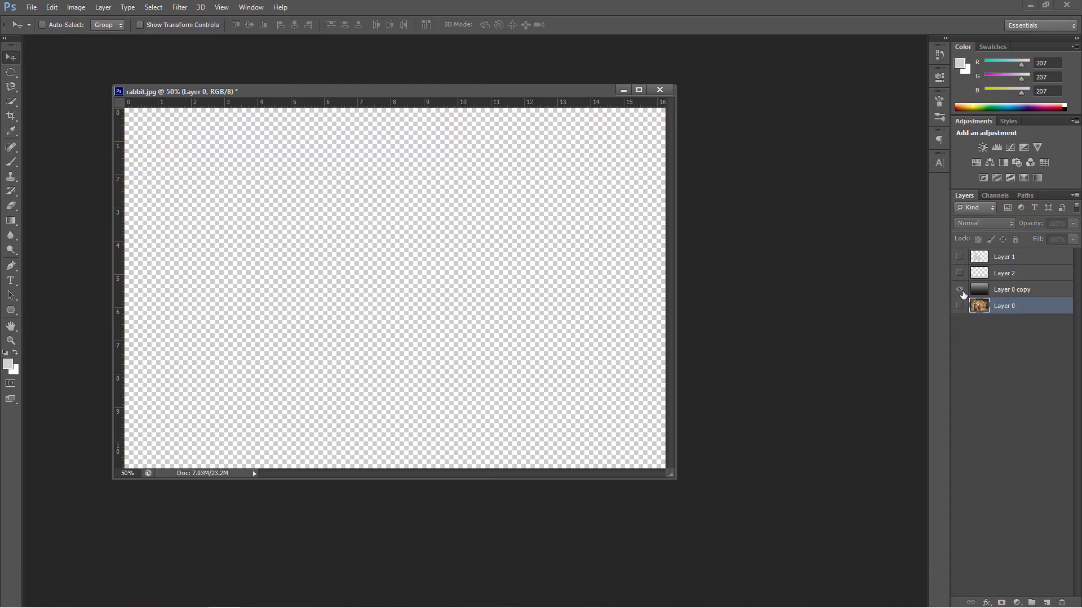
left_click(959, 289)
left_click(959, 257)
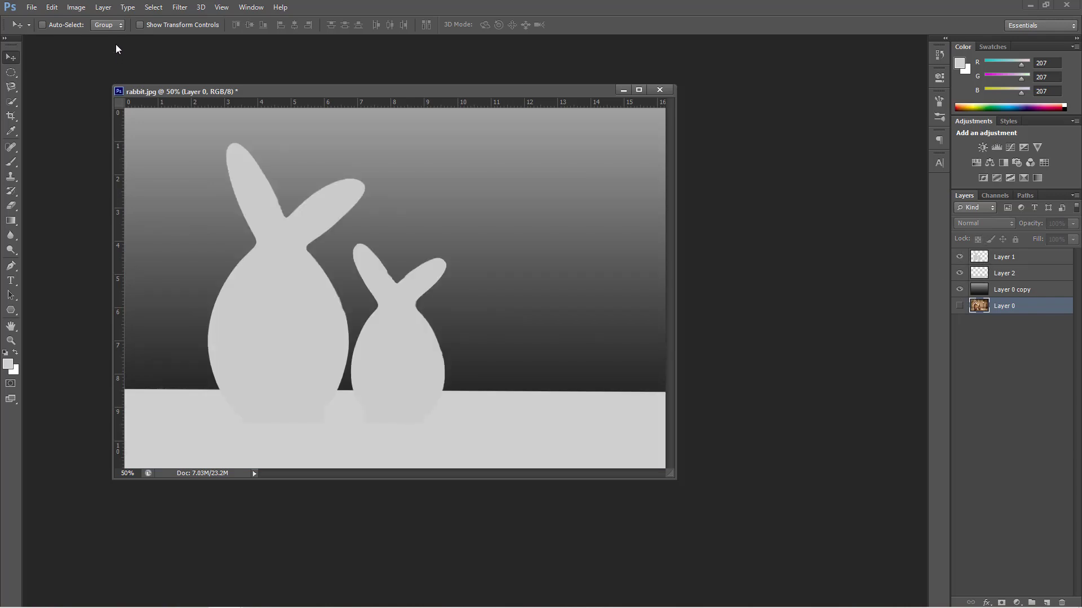
left_click(31, 7)
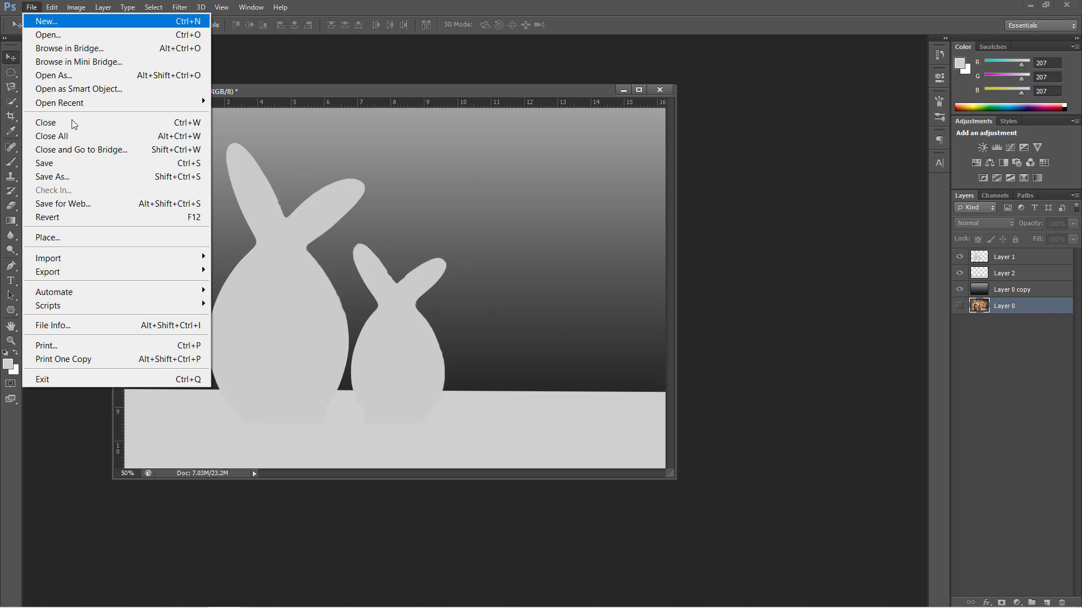
left_click(83, 178)
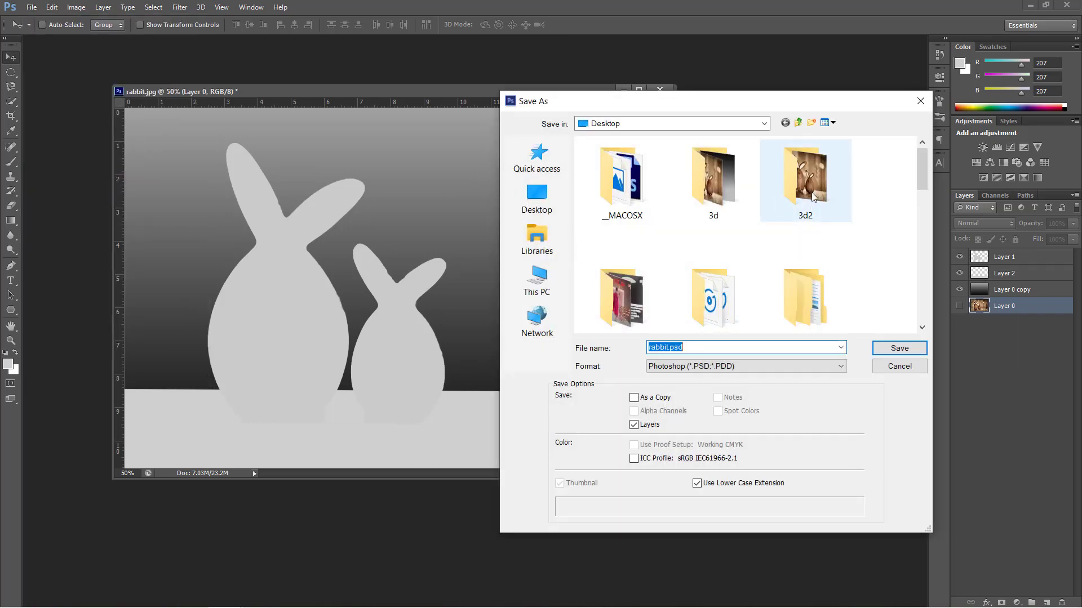
double_click(813, 196)
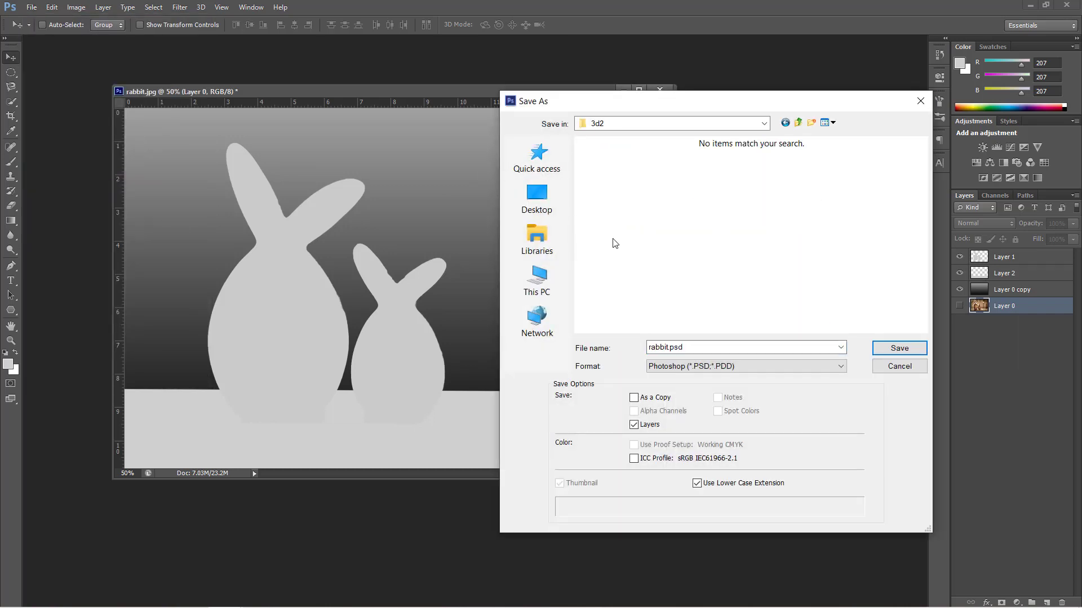
left_click(740, 365)
left_click(688, 459)
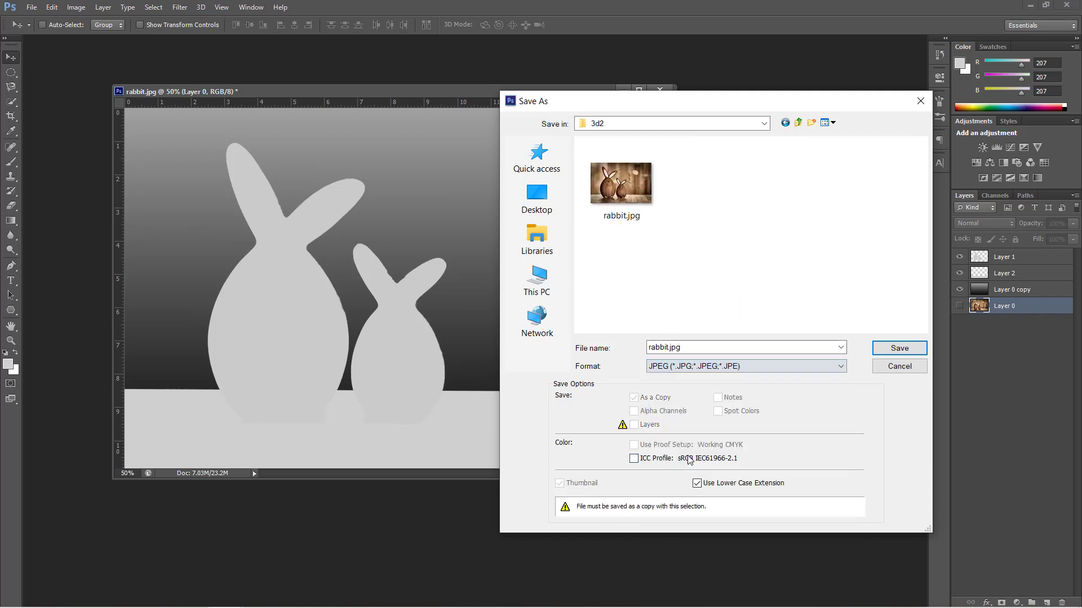
Name the file rabbit_depth and save it.
left_click(713, 348)
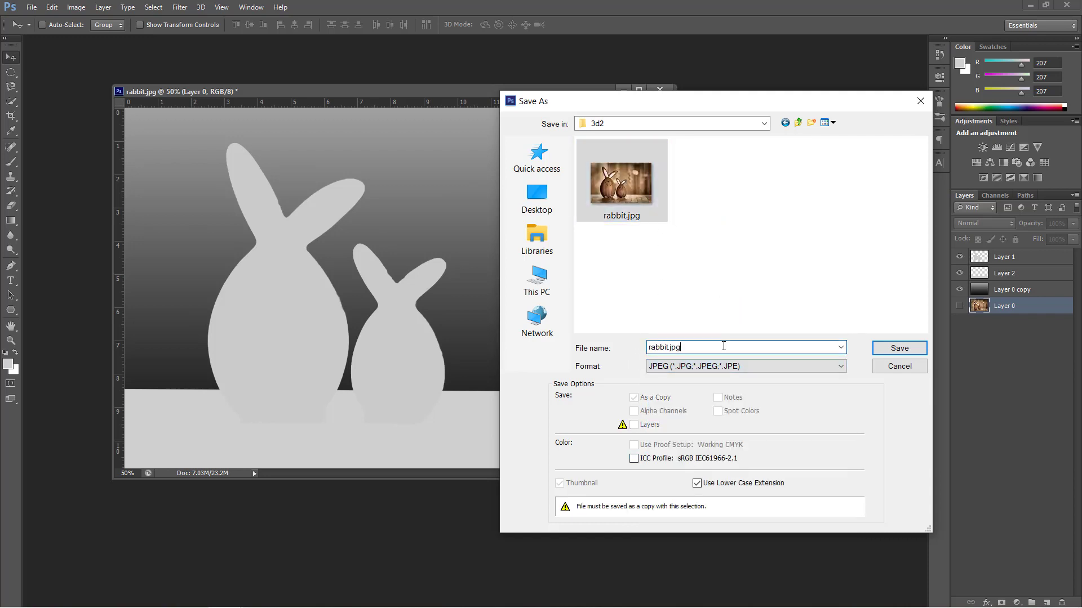
key("BackSpace")
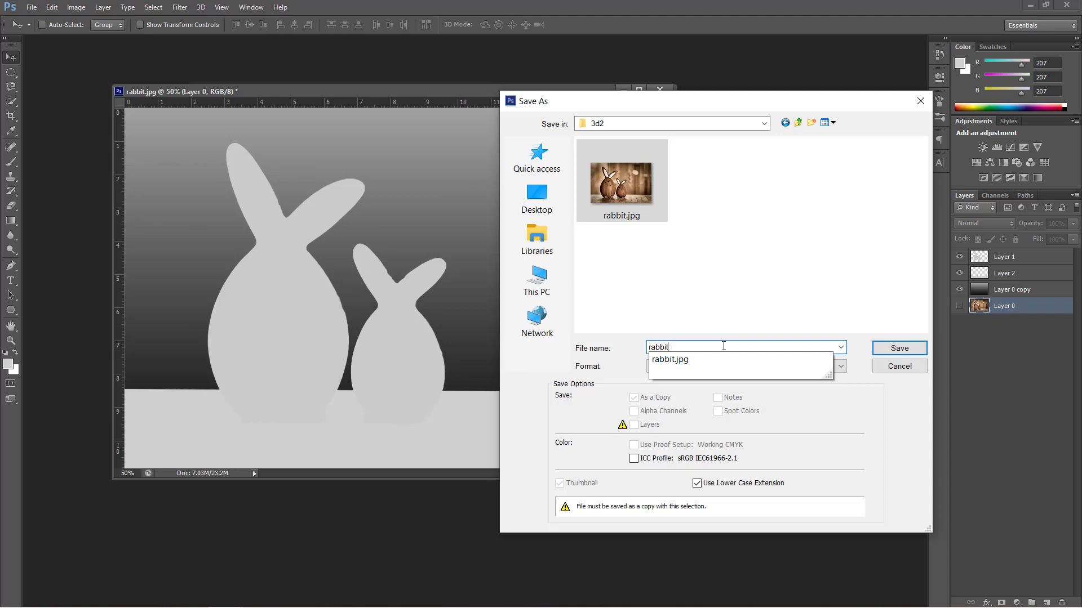
type("_de")
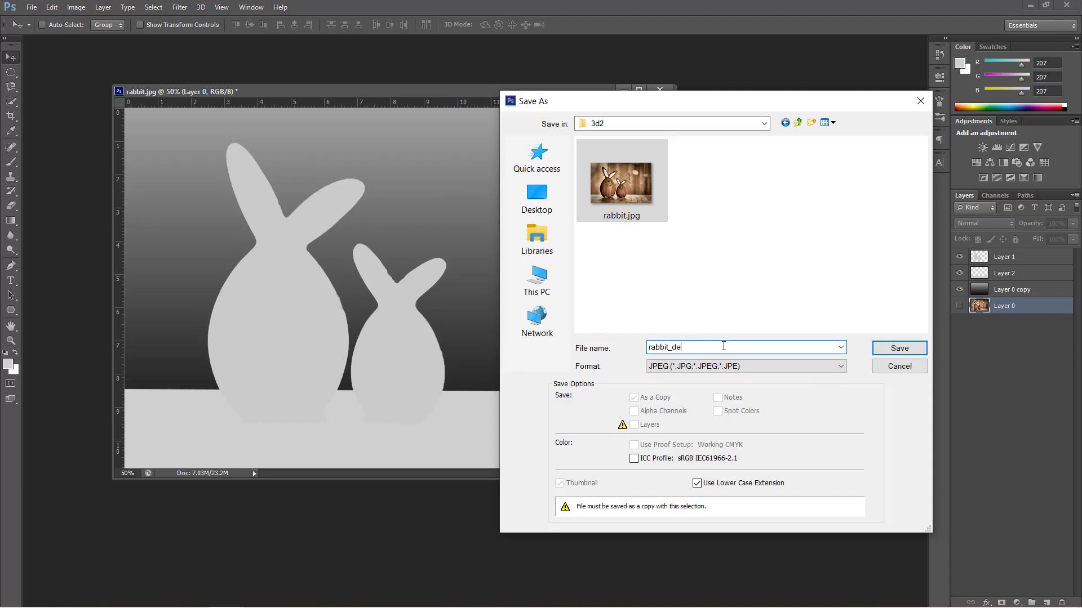
type("pth")
left_click_drag(723, 348, 673, 346)
left_click(720, 347)
left_click_drag(669, 349, 687, 348)
left_click(721, 348)
left_click(885, 348)
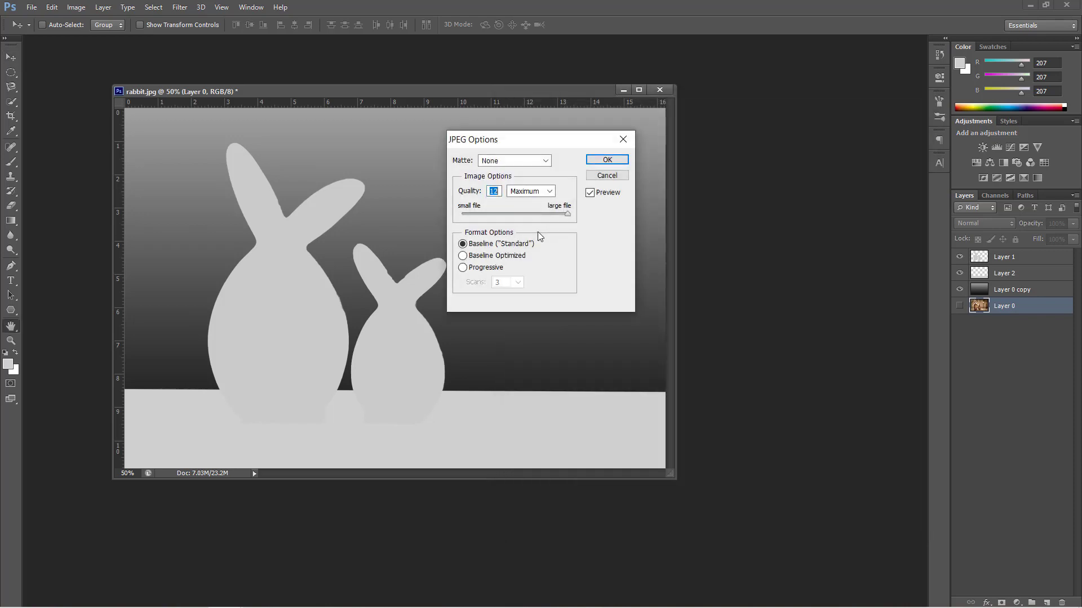
Accept the JPEG options, then attach rabbit.jpg and rabbit_depth.jpg to a new Facebook post.
left_click(599, 159)
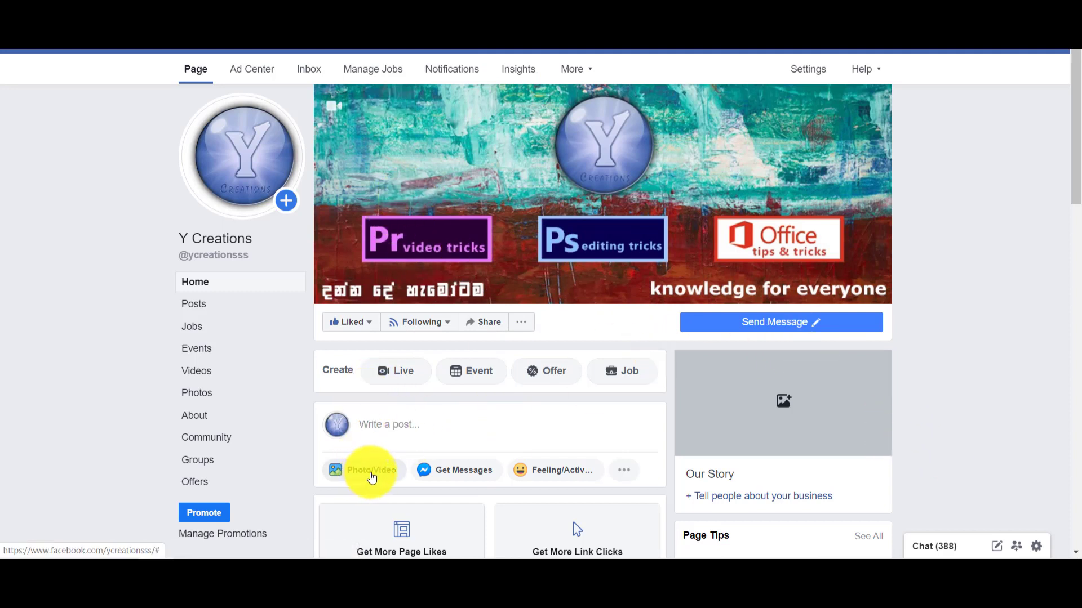
left_click(379, 473)
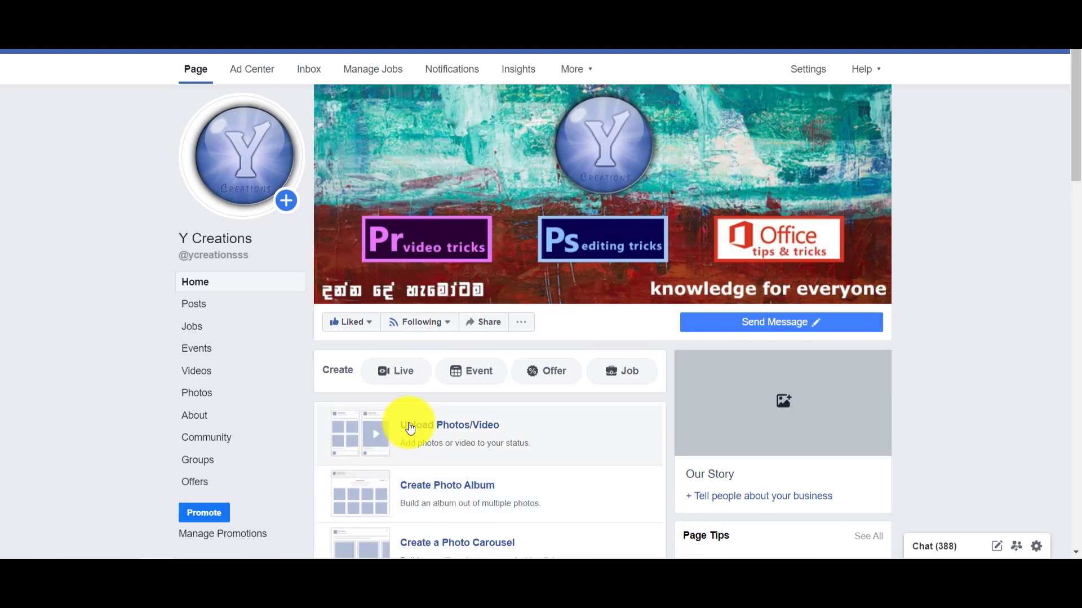
left_click(408, 427)
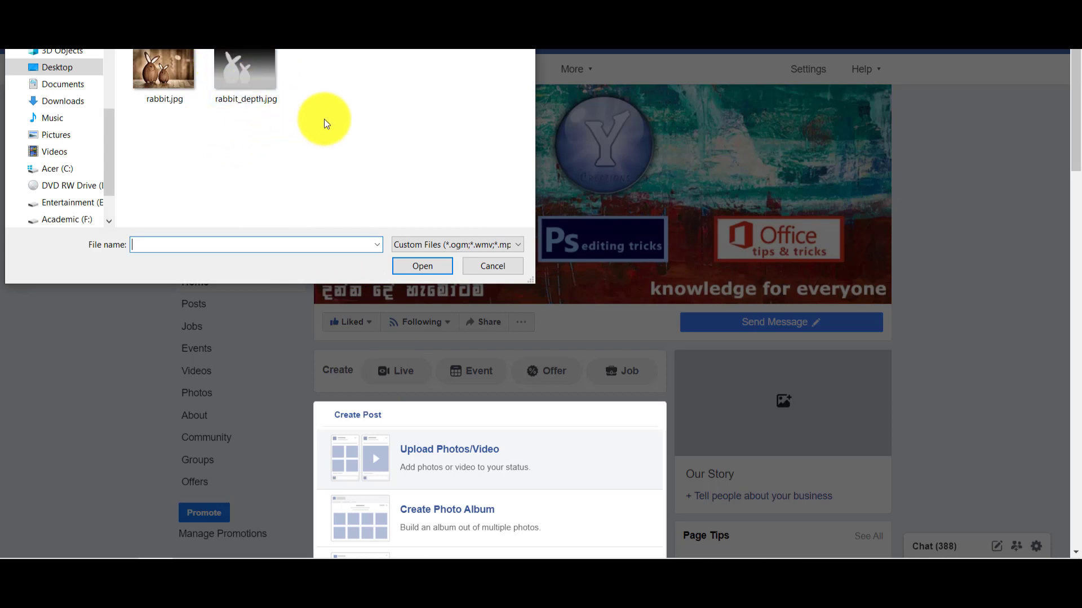
left_click_drag(156, 100, 143, 52)
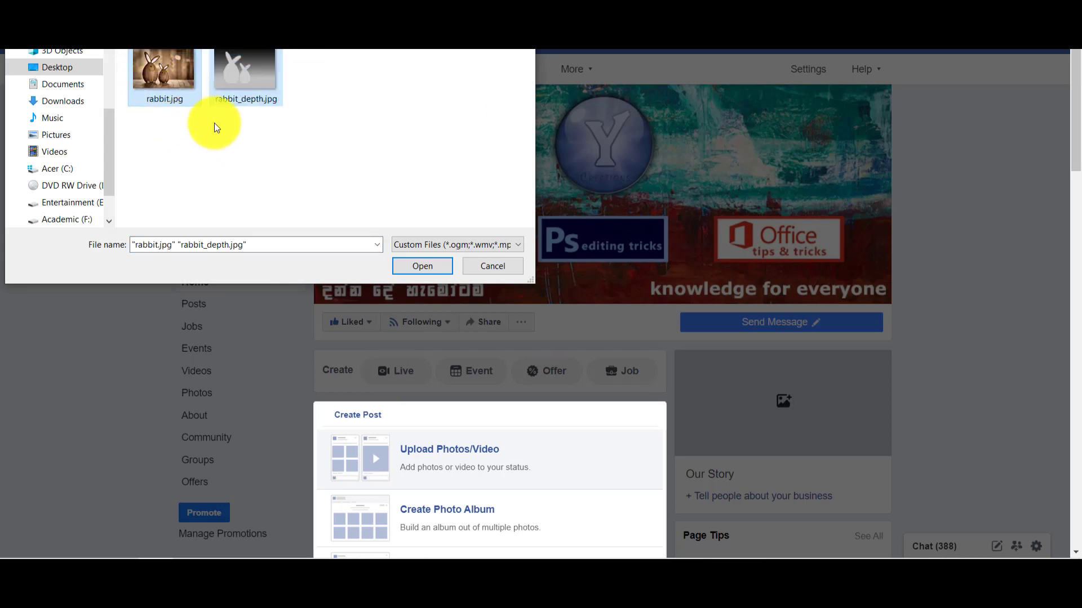
left_click(429, 272)
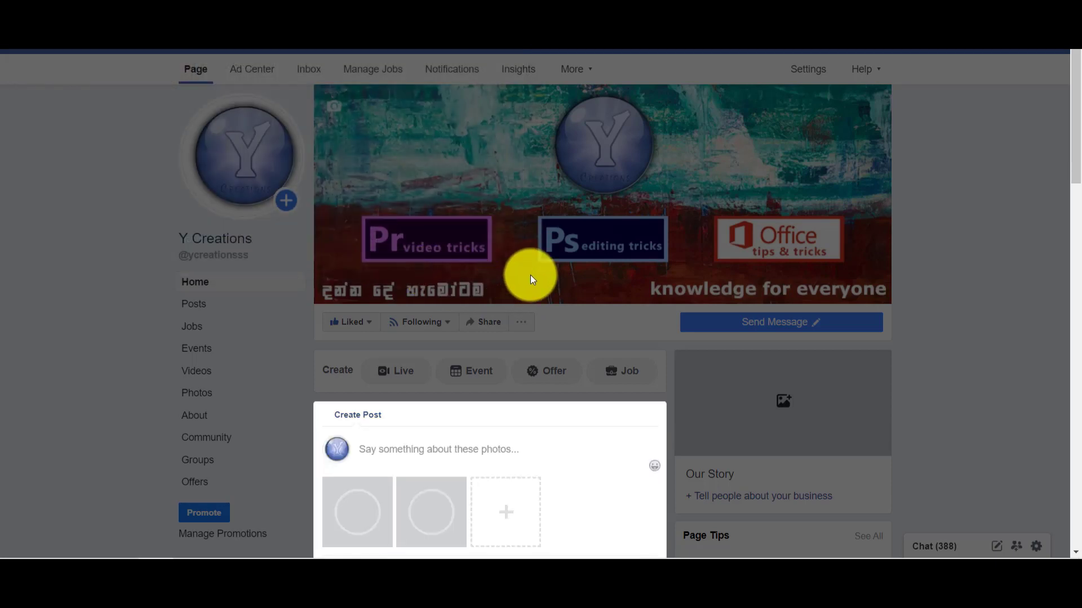
Check the 3D photo preview of the rabbits and publish the post.
scroll(553, 265, "down", 5)
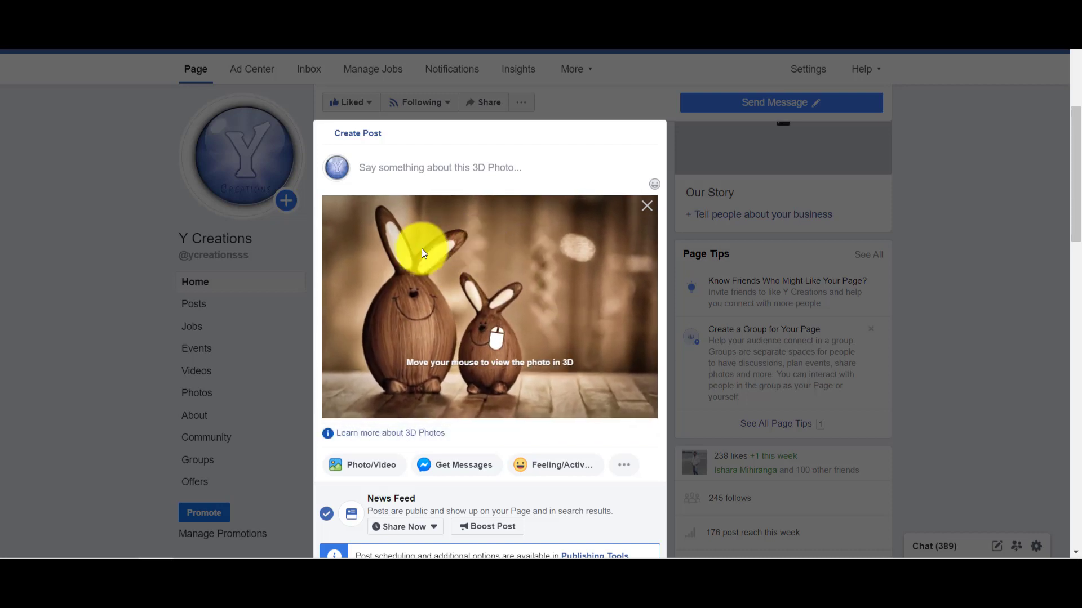
scroll(470, 304, "down", 3)
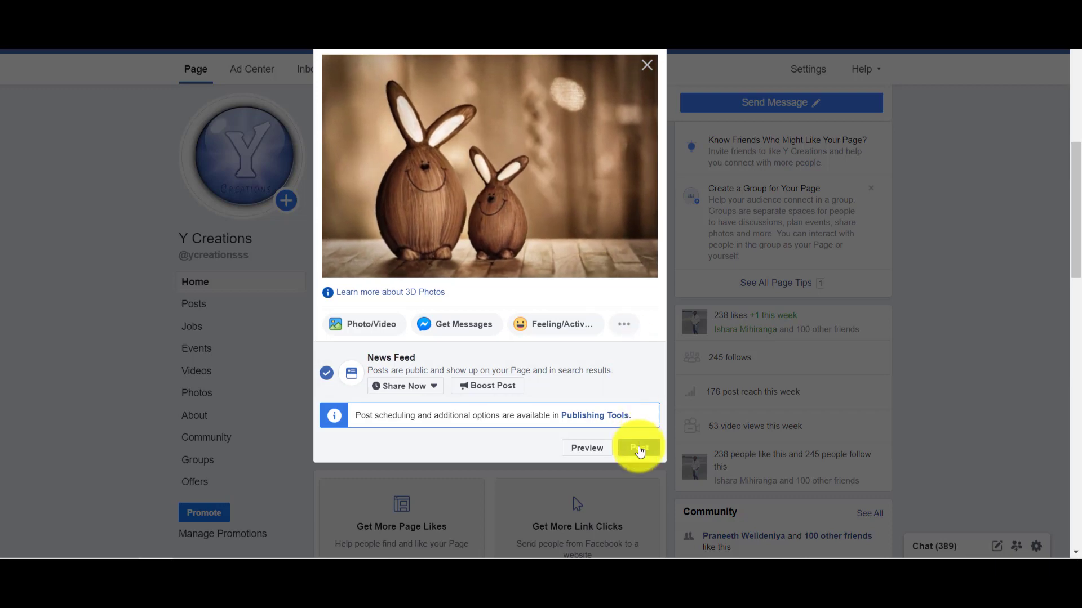
left_click(640, 448)
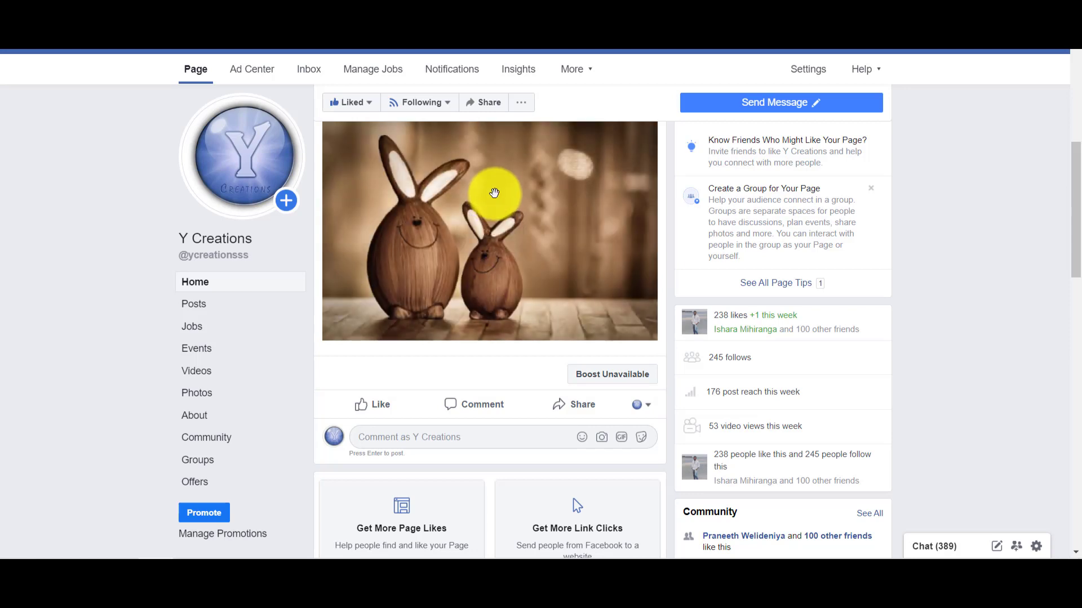
Open the posted rabbit 3D photo in Facebook's enlarged photo viewer.
left_click(494, 209)
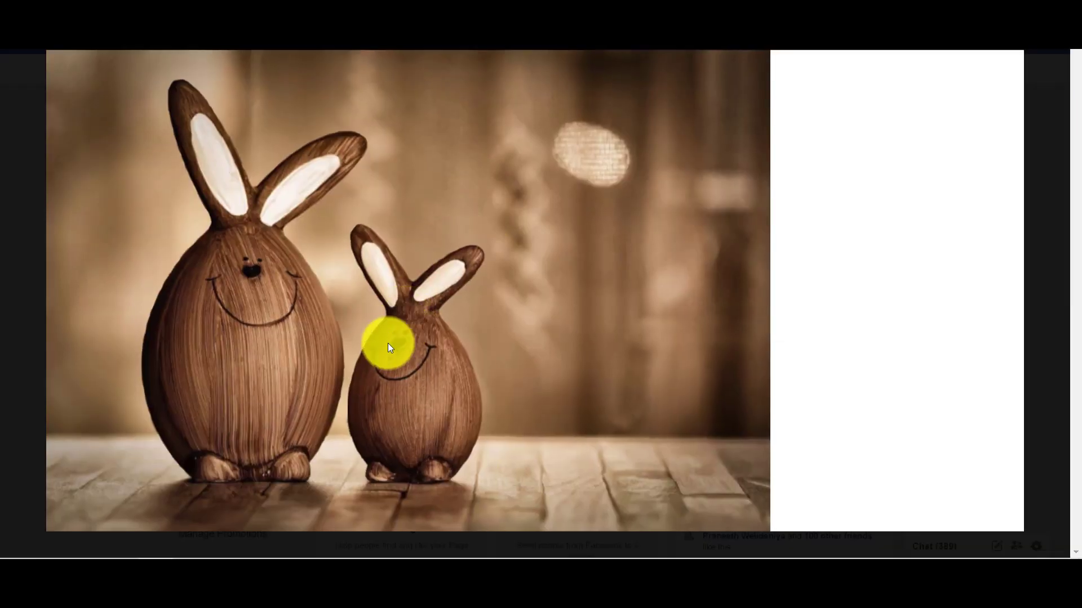